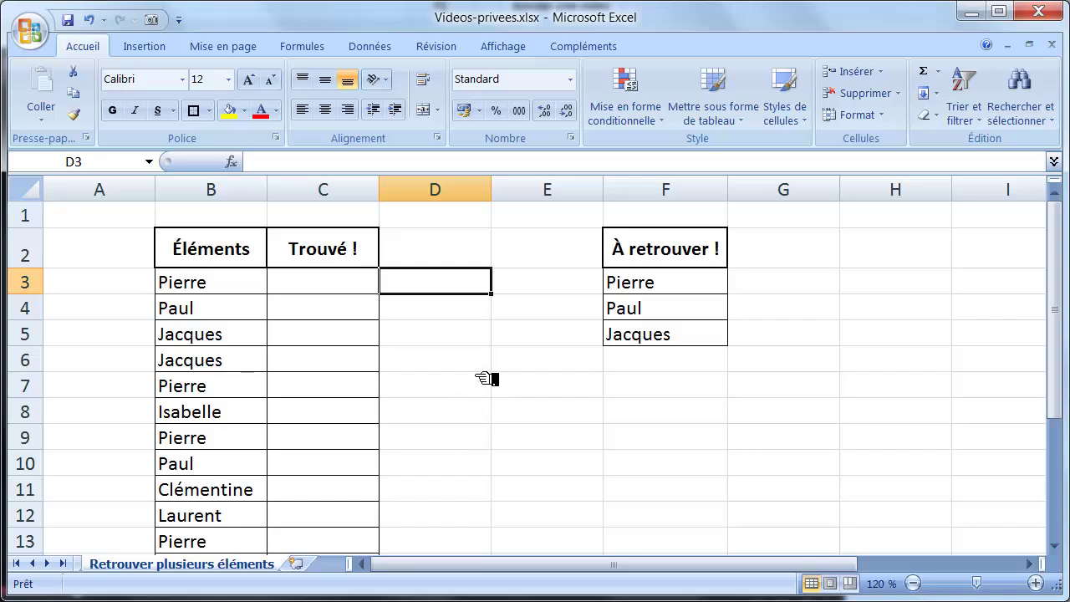
Examine the three names in the "À retrouver !" list and all the entries in the "Éléments" column.
drag(697, 288, 710, 343)
click(700, 291)
click(693, 338)
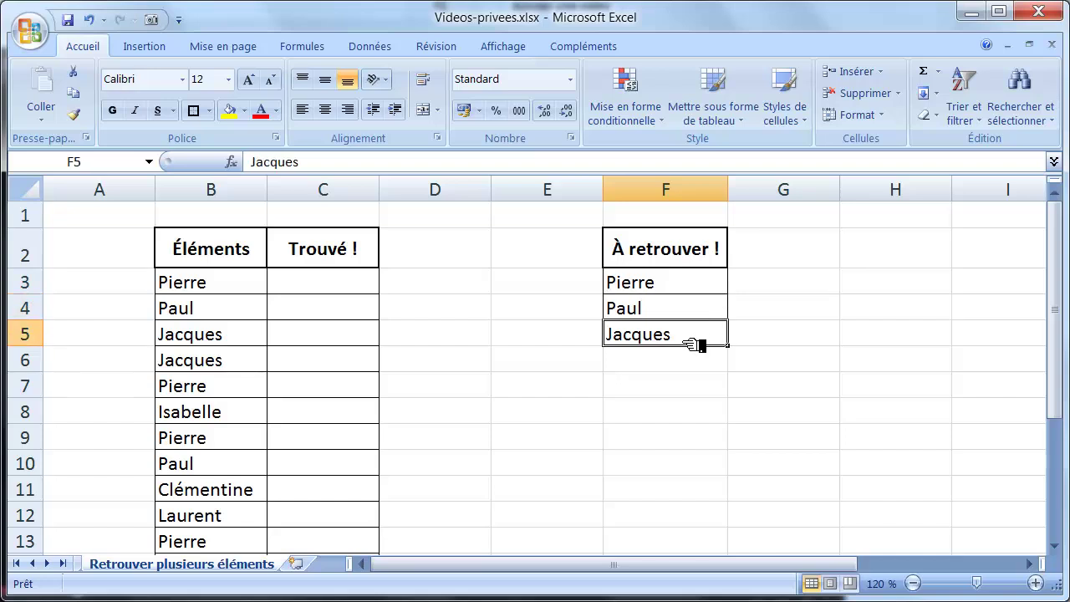
click(701, 291)
drag(700, 293, 700, 342)
click(214, 289)
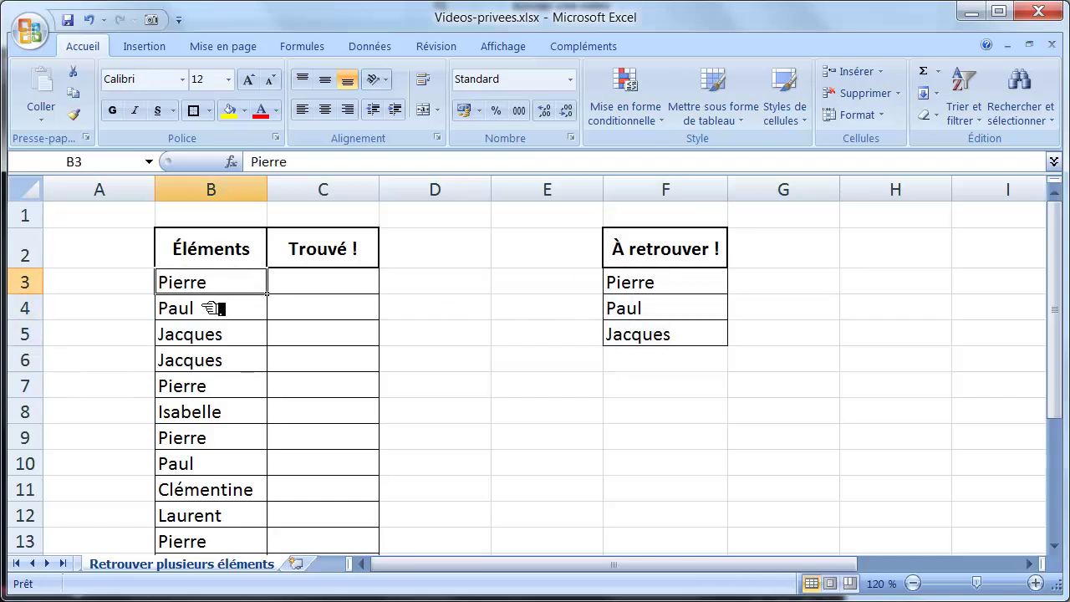
drag(214, 307, 216, 528)
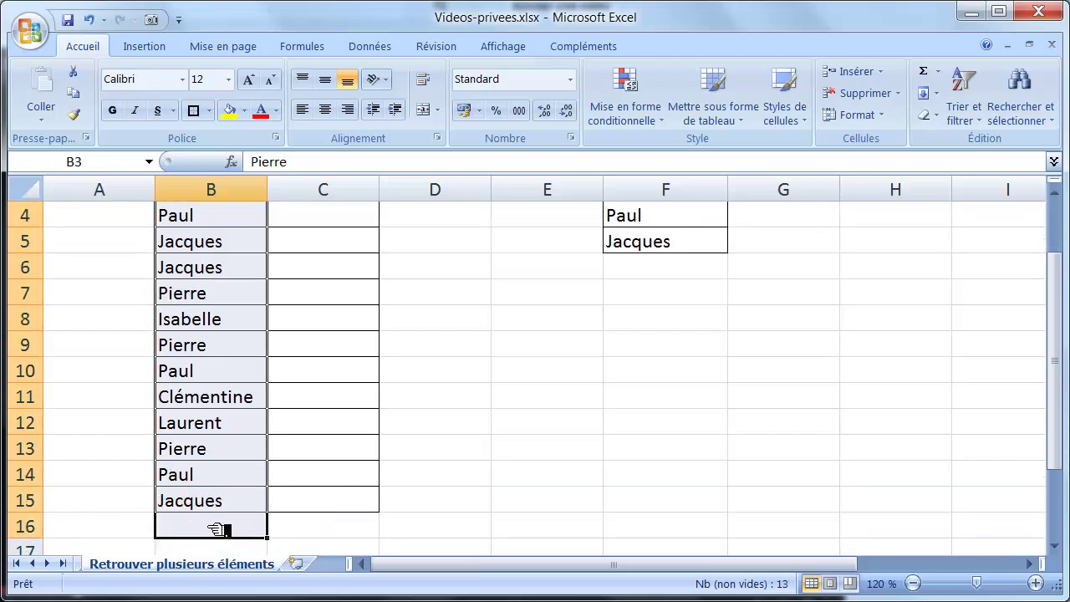
scroll(216, 529, up, 1)
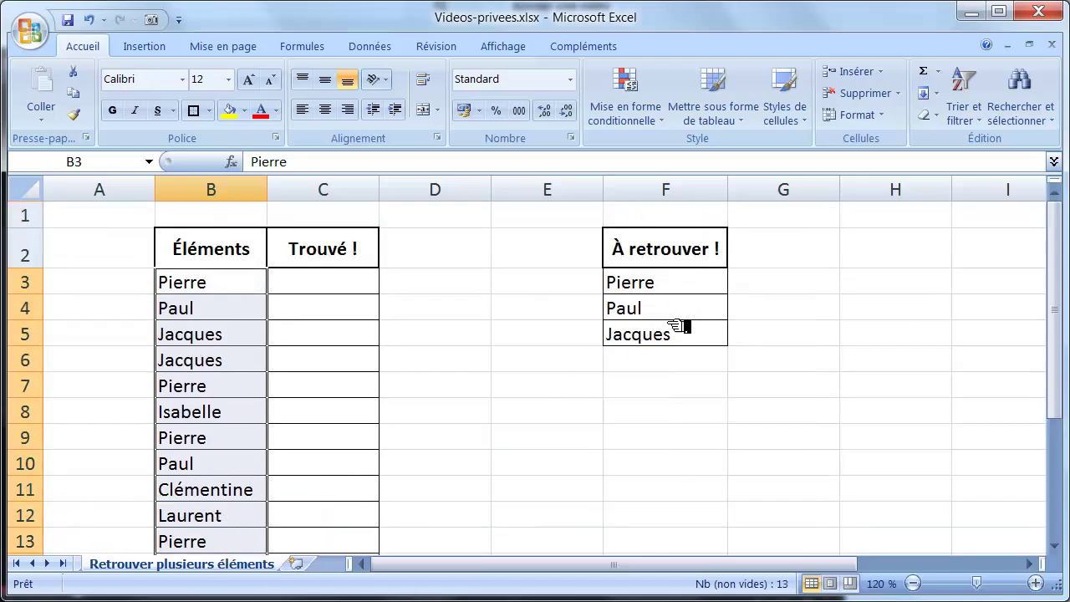
Start an ET formula in C3 with the first condition B3=$F$3, using an absolute reference to F3.
click(329, 290)
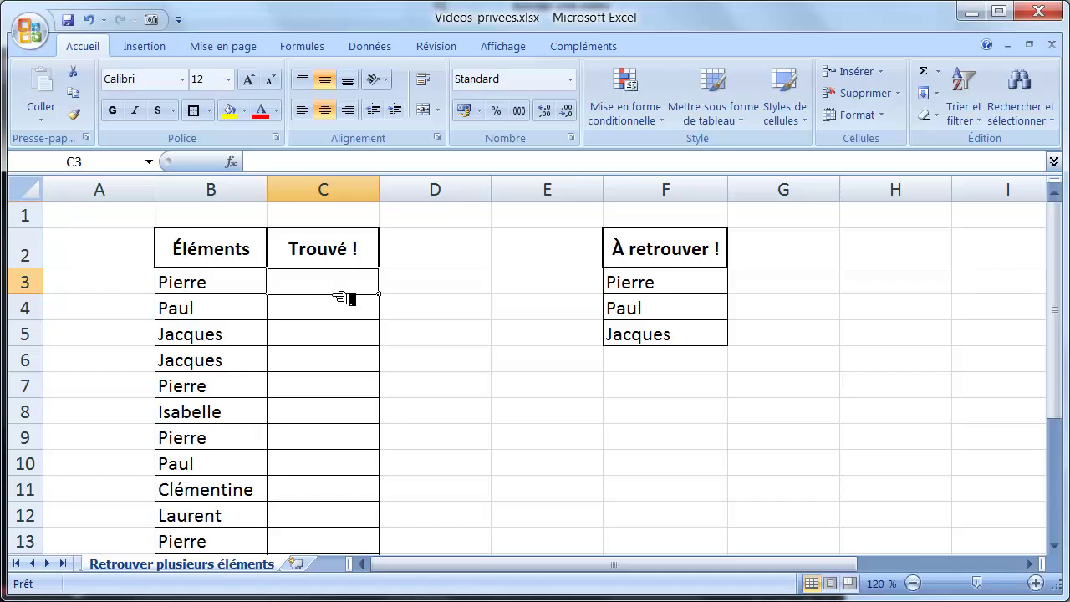
text(=et)
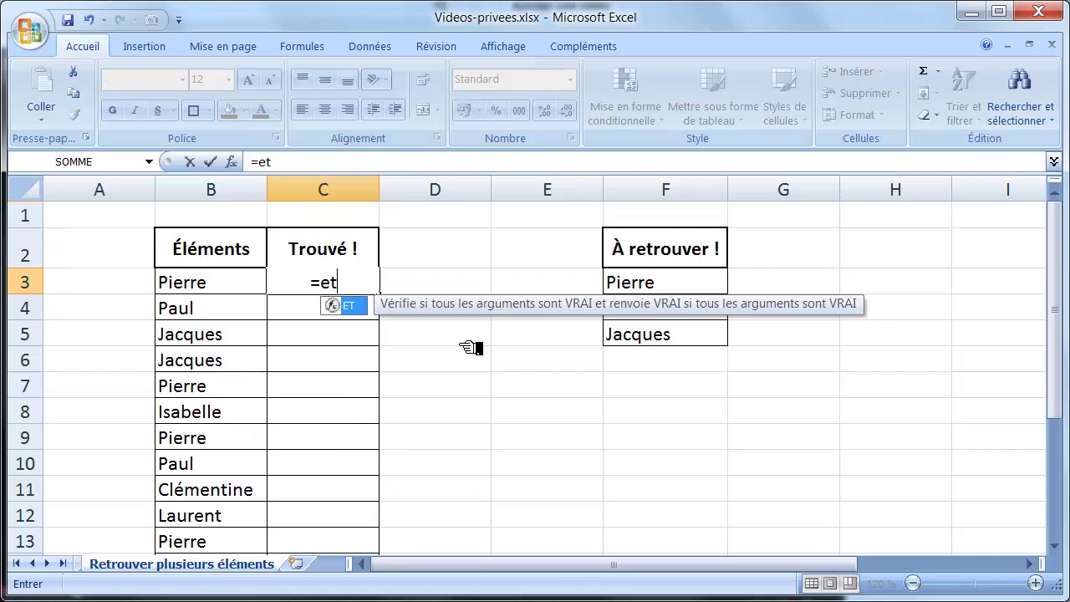
key(Tab)
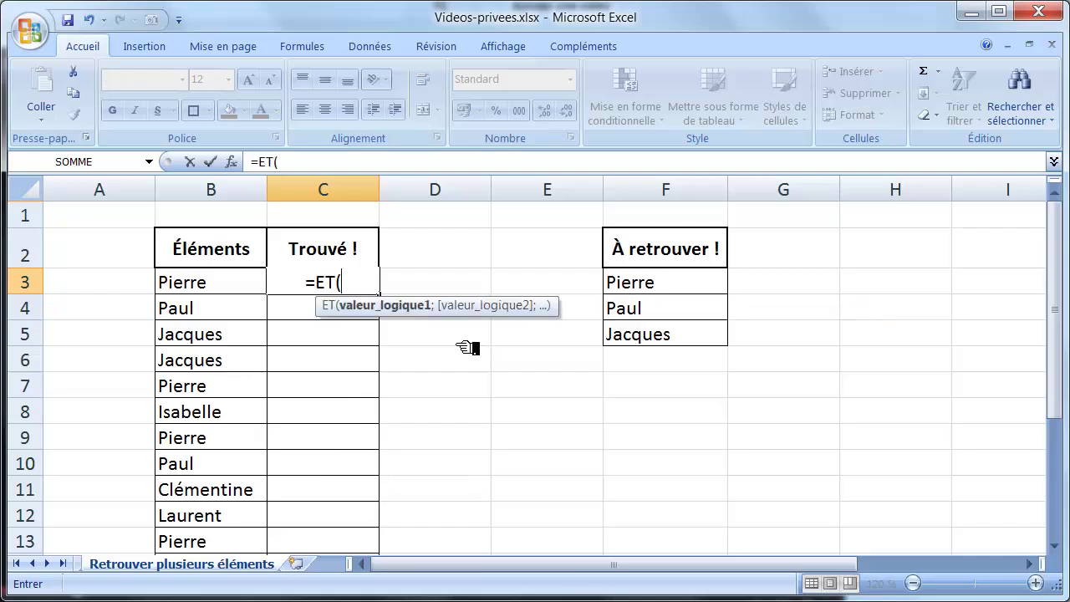
drag(452, 329, 541, 454)
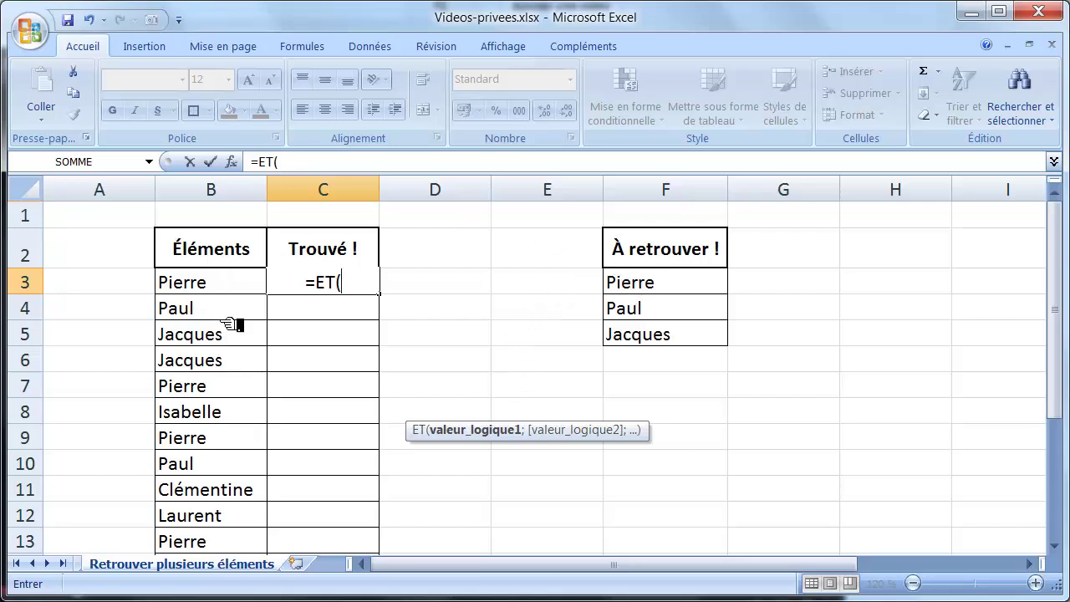
click(227, 285)
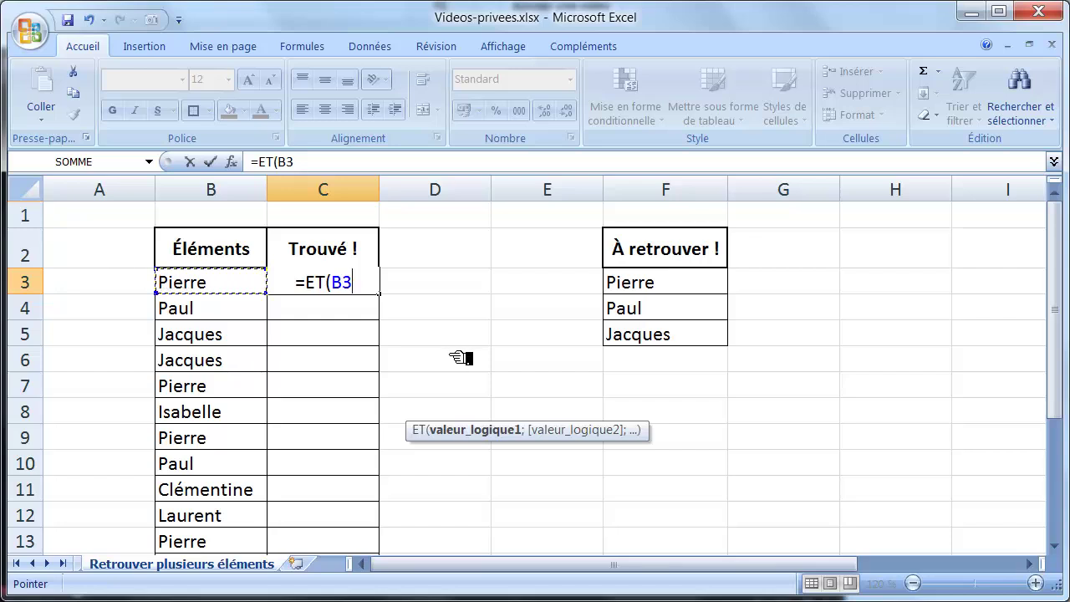
text(=)
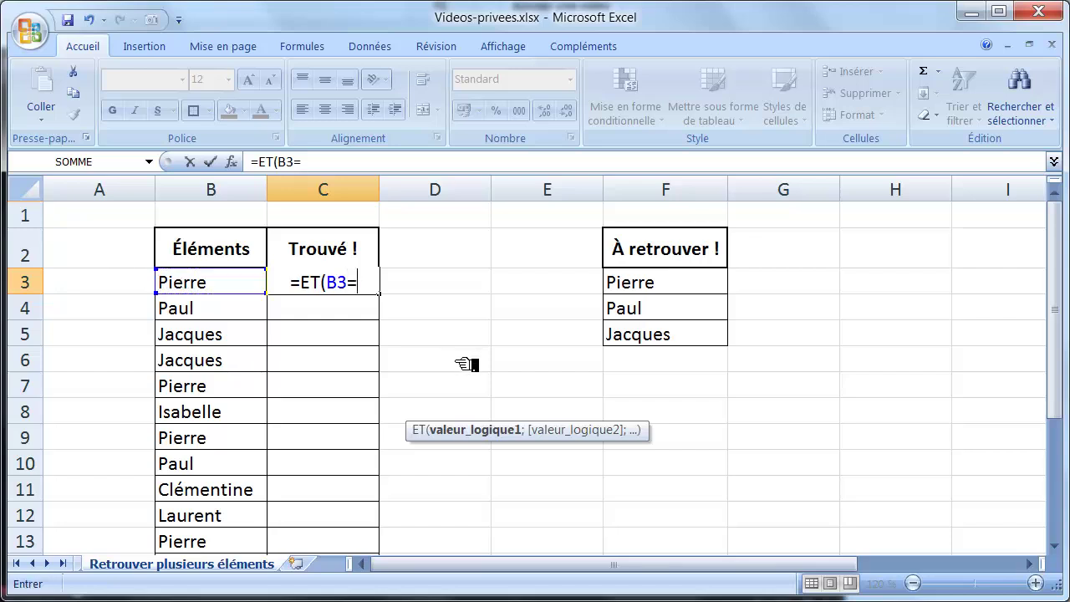
click(666, 292)
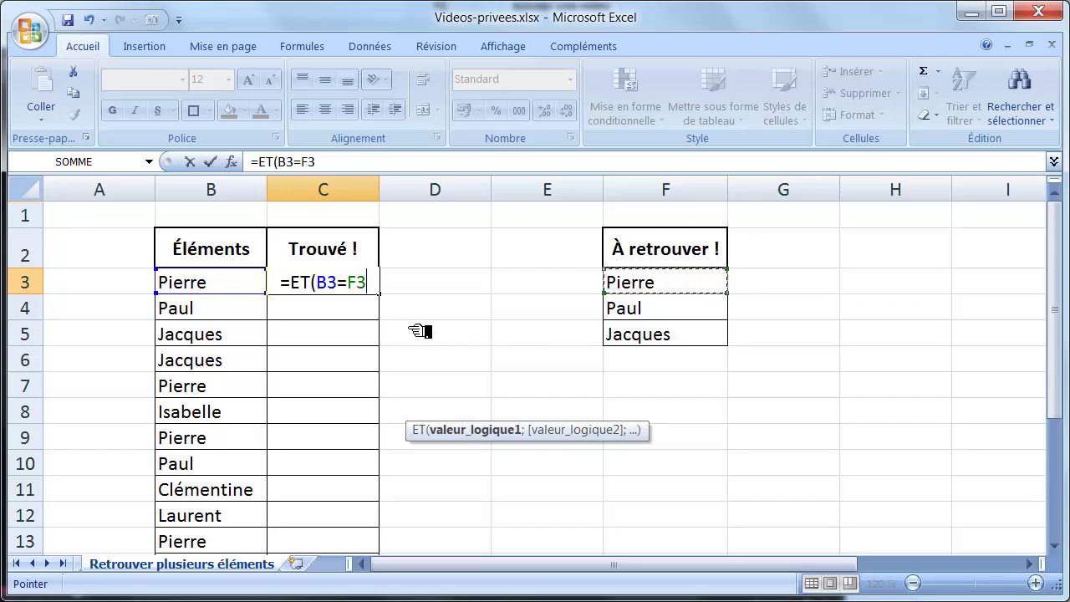
key(F4)
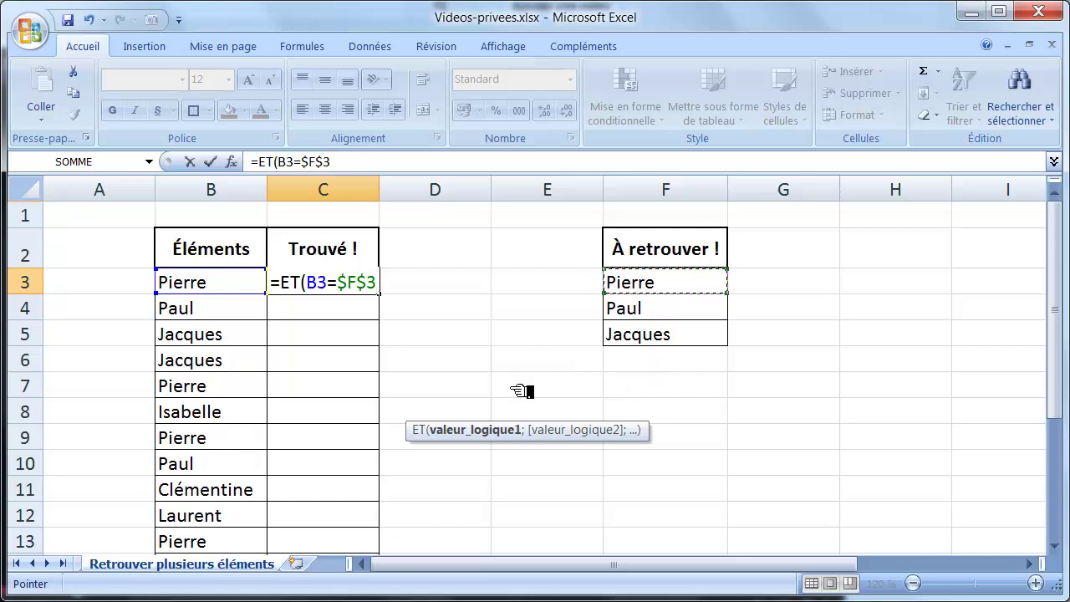
Add B4=$F$4 as the second condition of the ET formula in C3.
text(;)
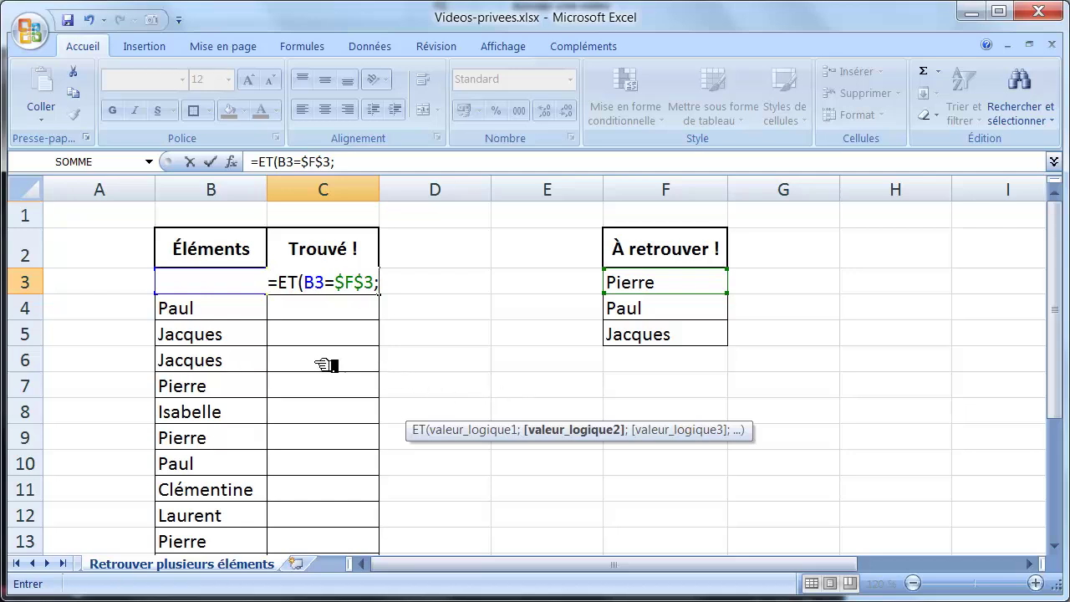
click(251, 317)
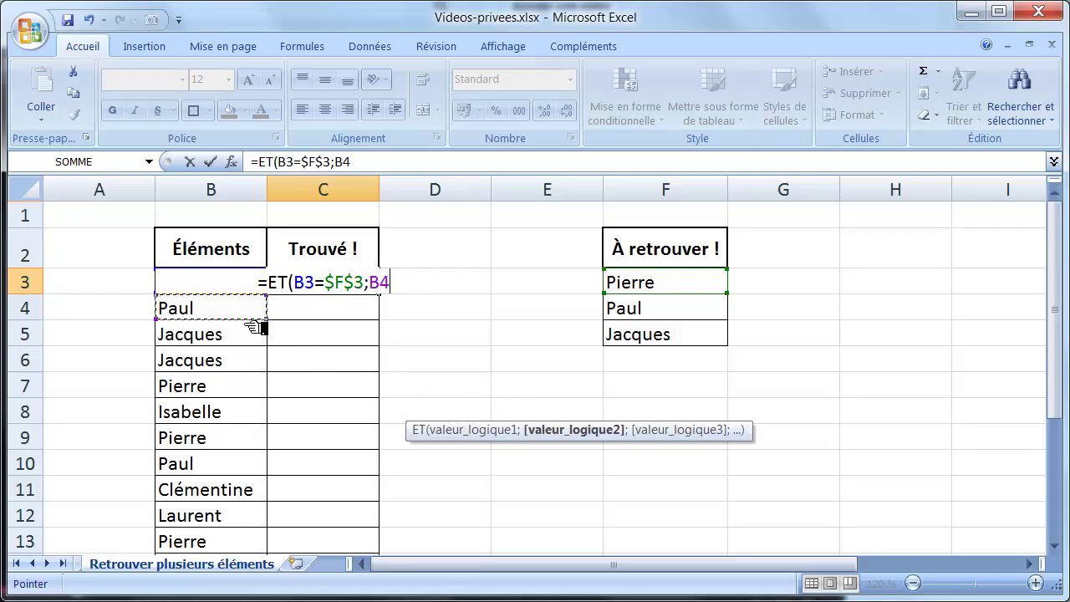
text(=)
click(645, 316)
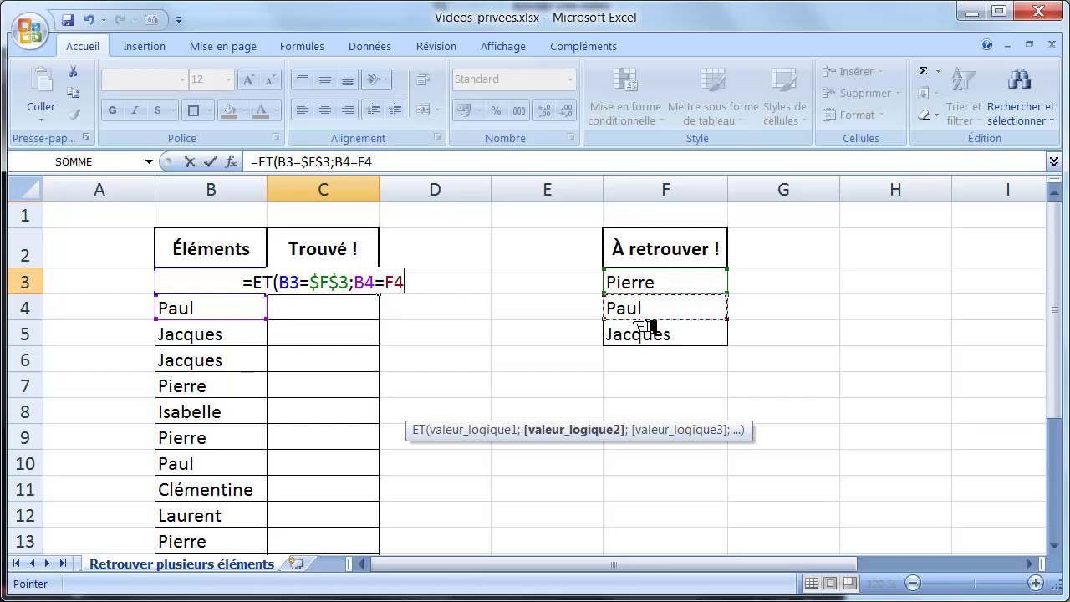
key(F4)
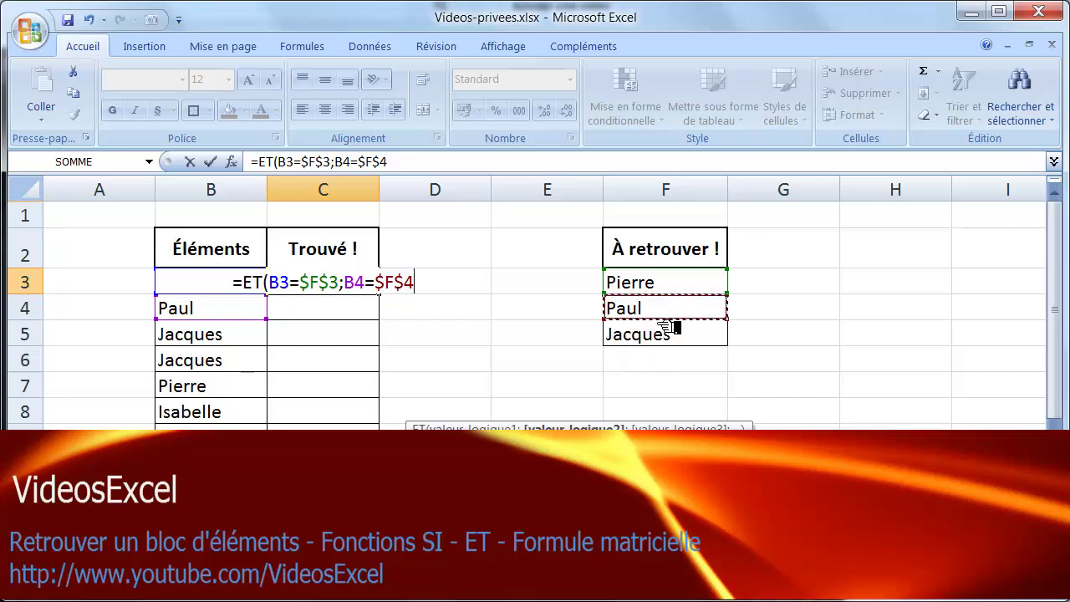
Add B5=$F$5 as the third condition, close the ET formula and validate it in C3.
text(;)
click(253, 345)
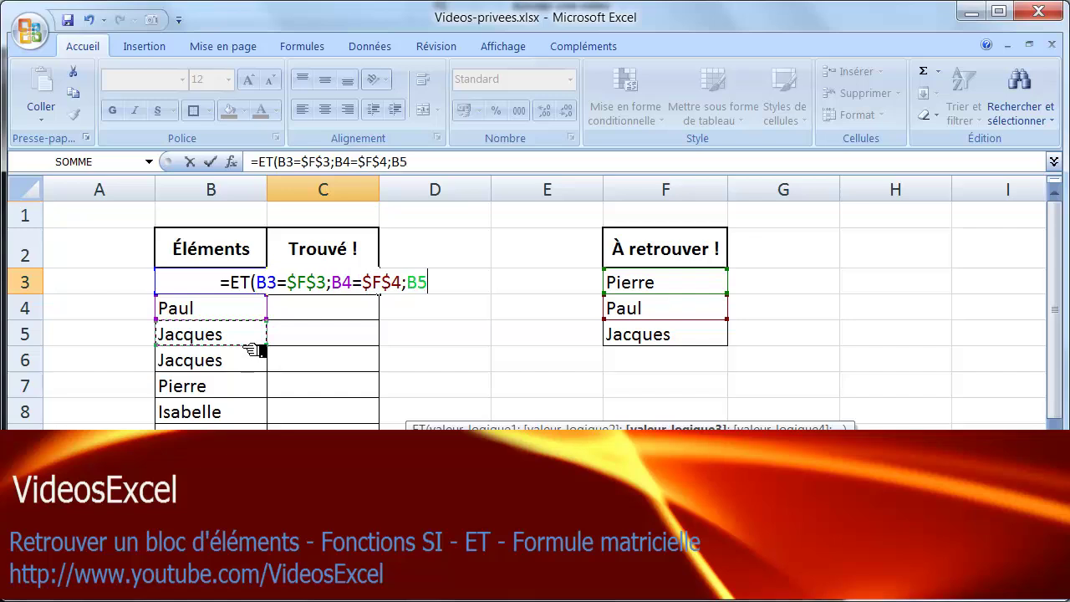
text(=)
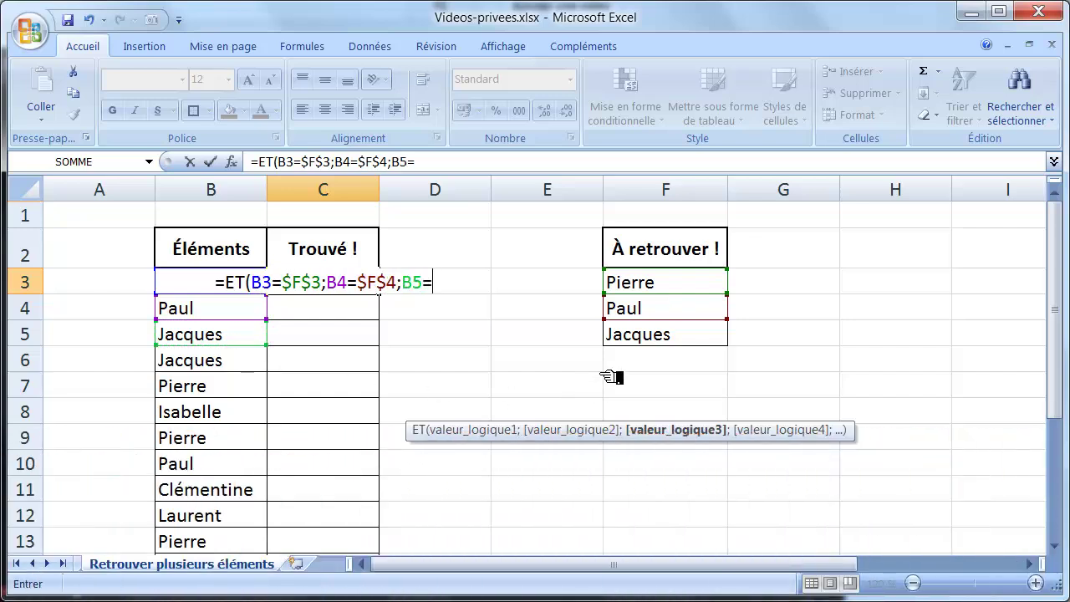
click(650, 349)
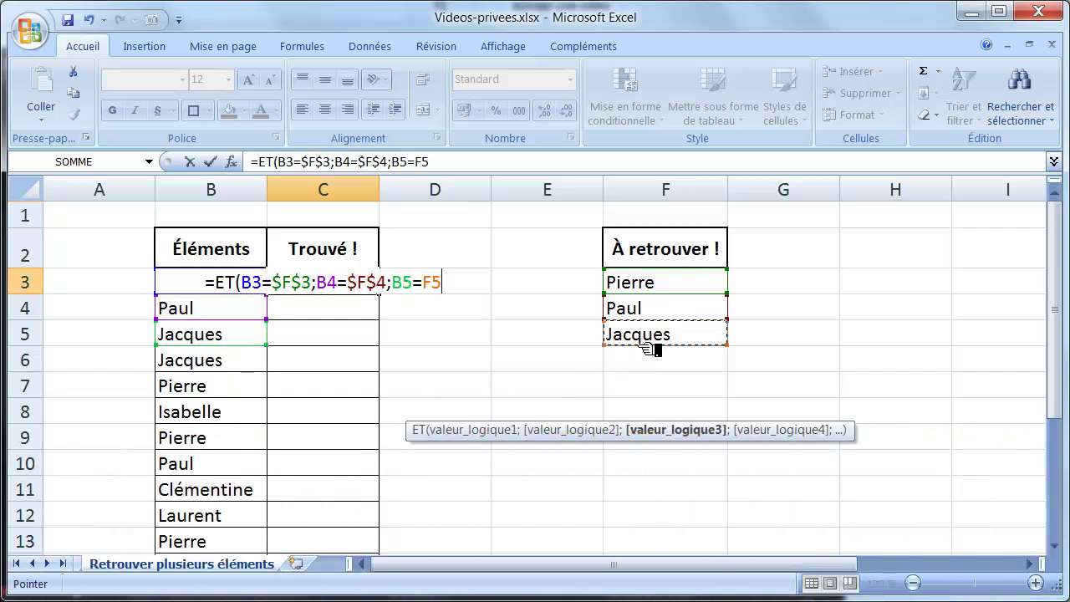
key(F4)
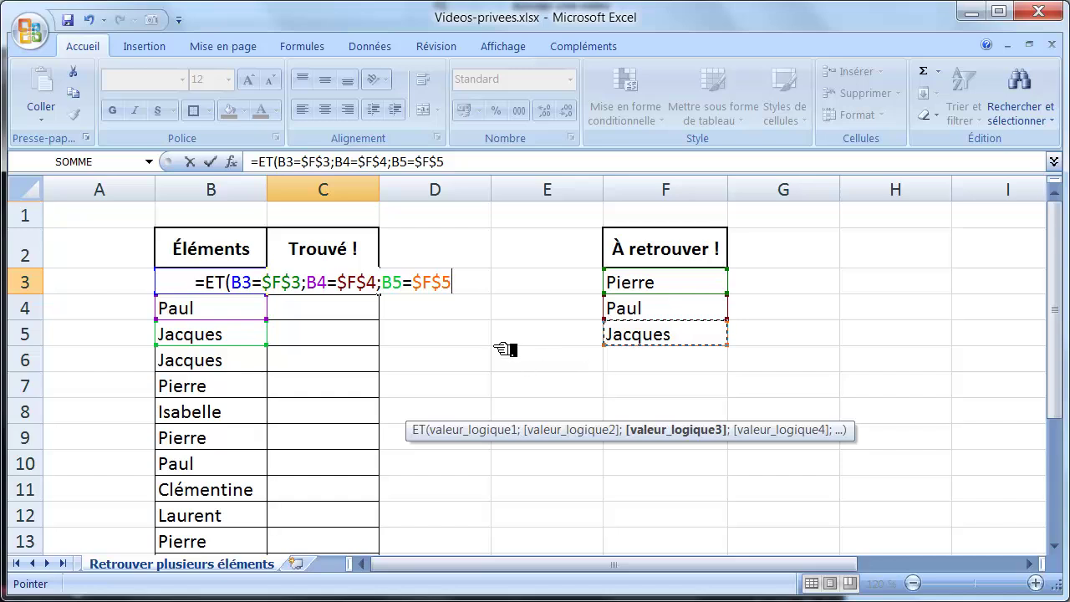
text())
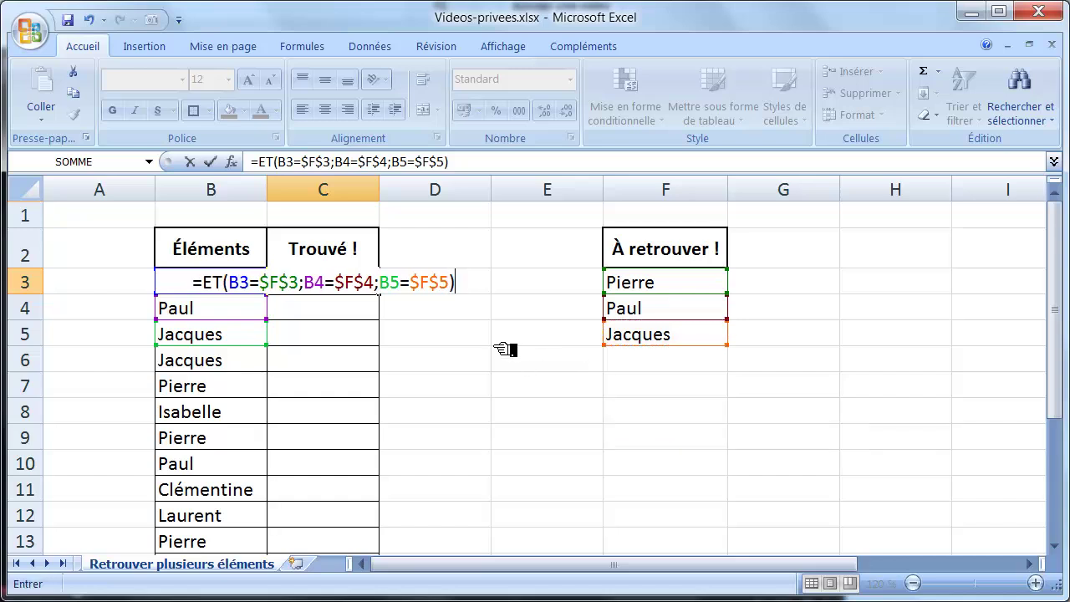
key(ctrl+Return)
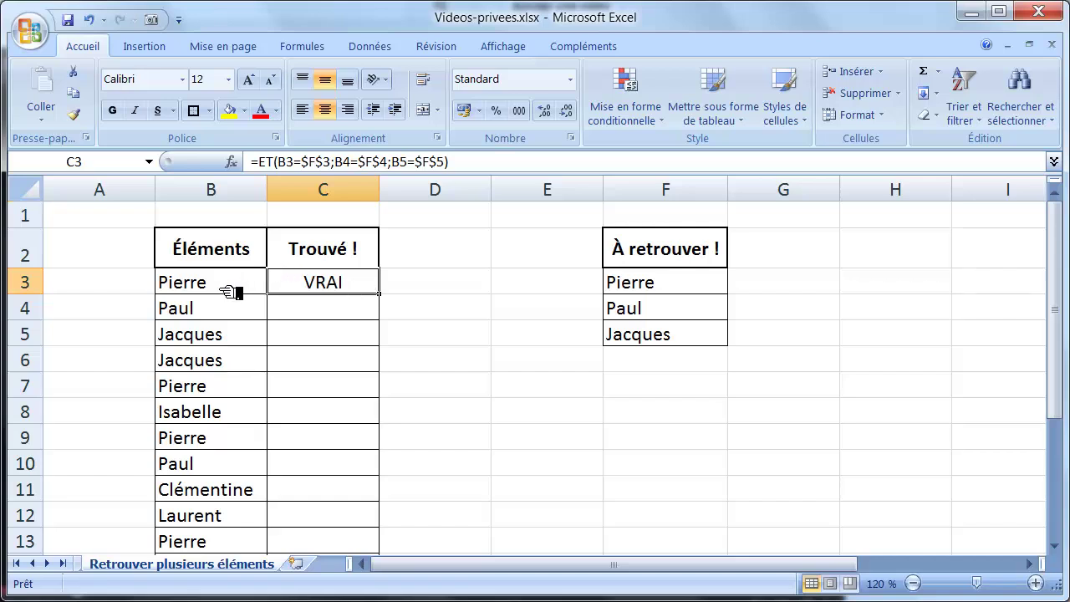
Copy the ET formula from C3 down to the last table row, C15.
drag(230, 292, 216, 344)
click(328, 288)
double_click(379, 295)
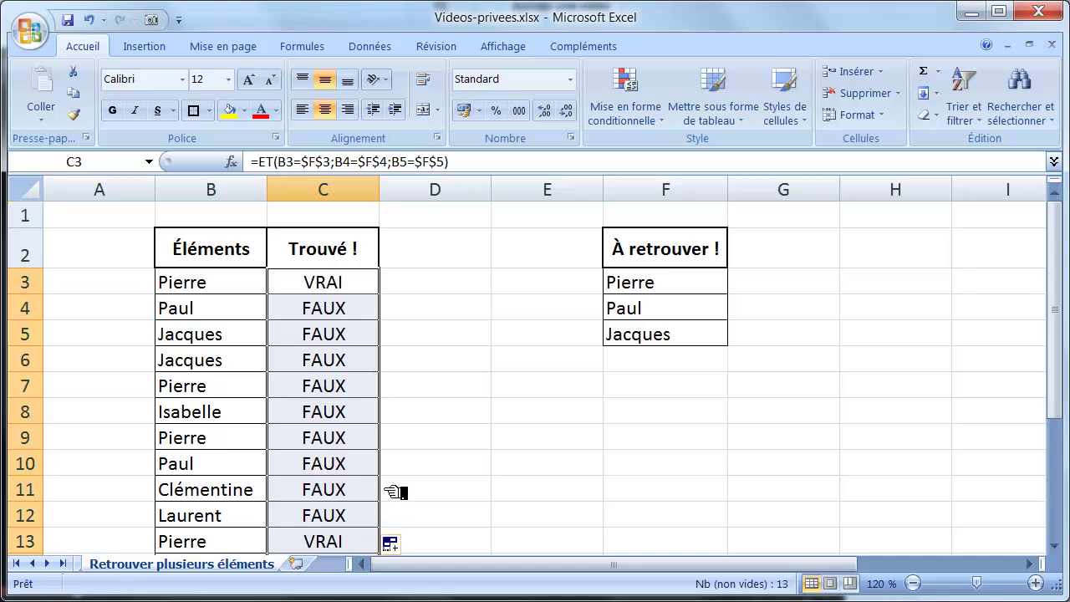
Examine the results and copied formulas in the "Trouvé !" column against the matching blocks of names in column B.
scroll(381, 443, down, 1)
scroll(380, 443, up, 1)
click(370, 380)
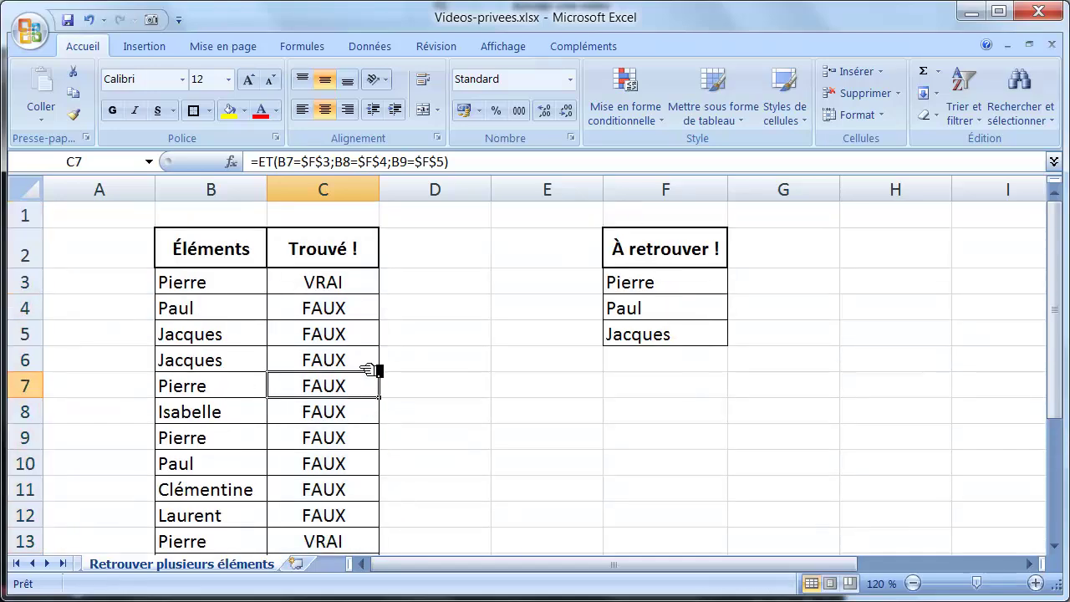
scroll(370, 376, down, 2)
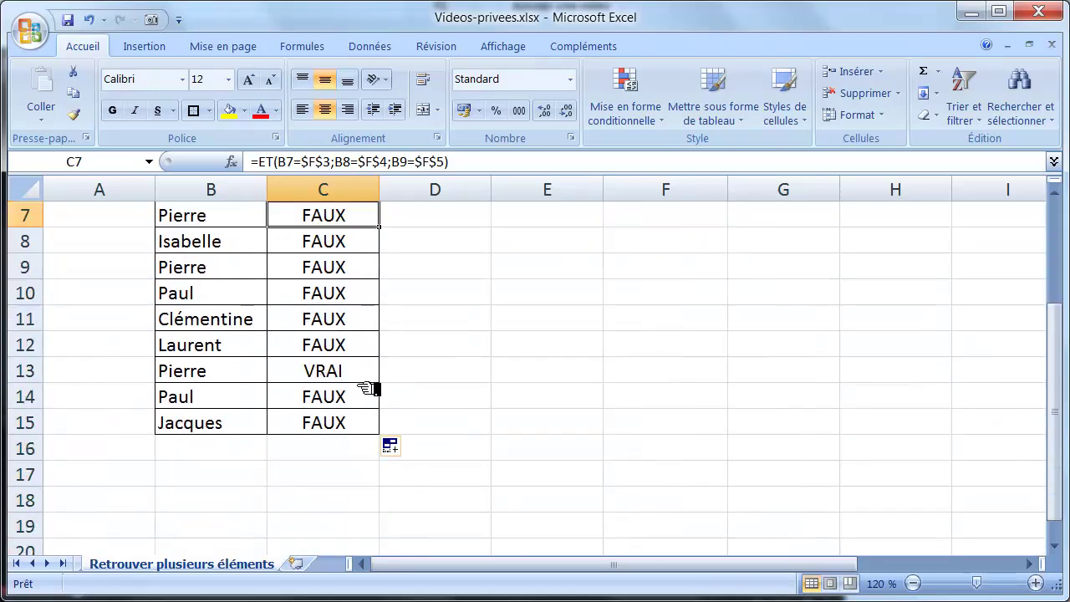
click(363, 380)
drag(239, 371, 232, 466)
scroll(393, 426, up, 2)
click(229, 400)
scroll(224, 471, down, 1)
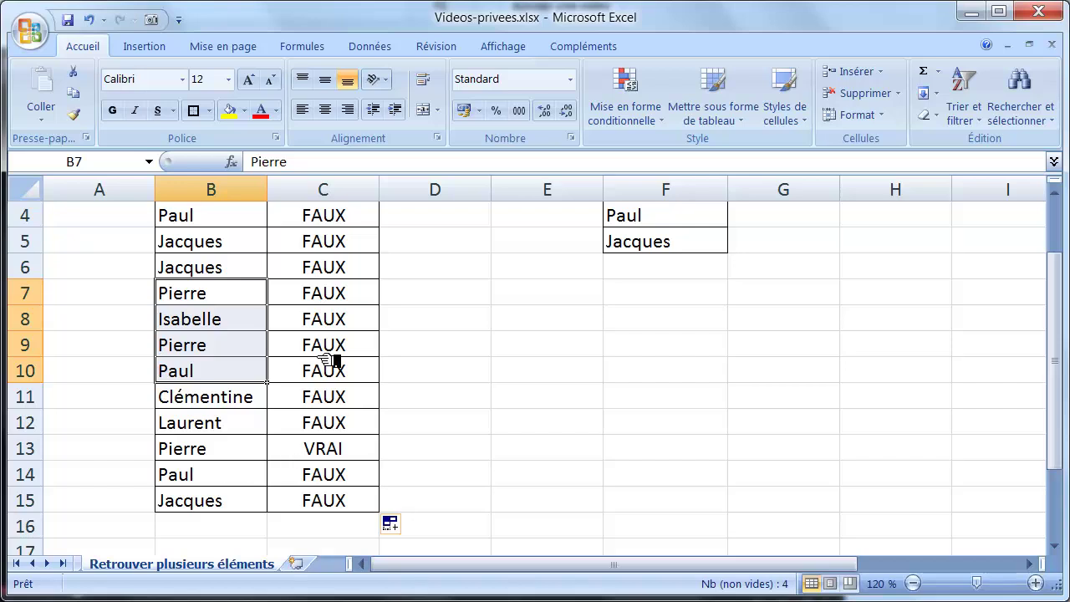
click(335, 401)
scroll(387, 425, up, 1)
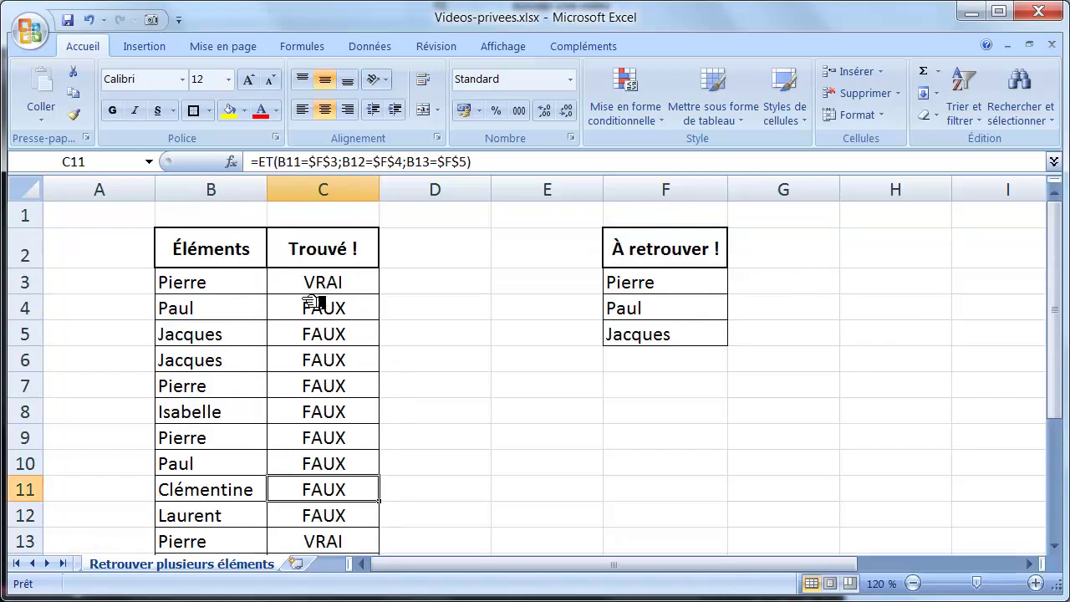
Edit the formula in C3 to place the ET function inside an SI function as its logical test.
double_click(354, 287)
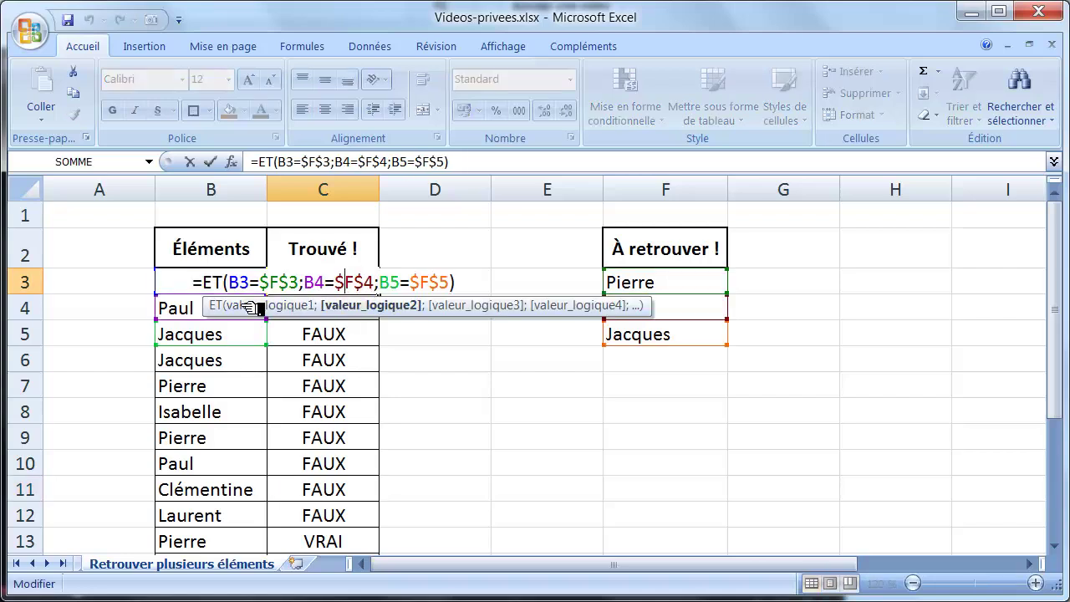
click(204, 290)
text(si)
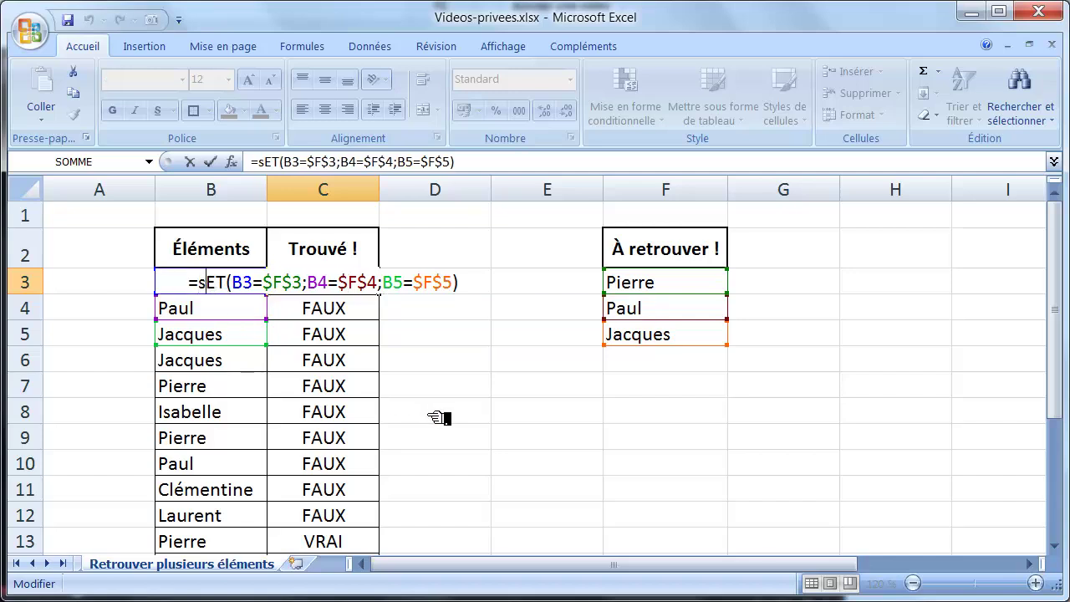
key(Tab)
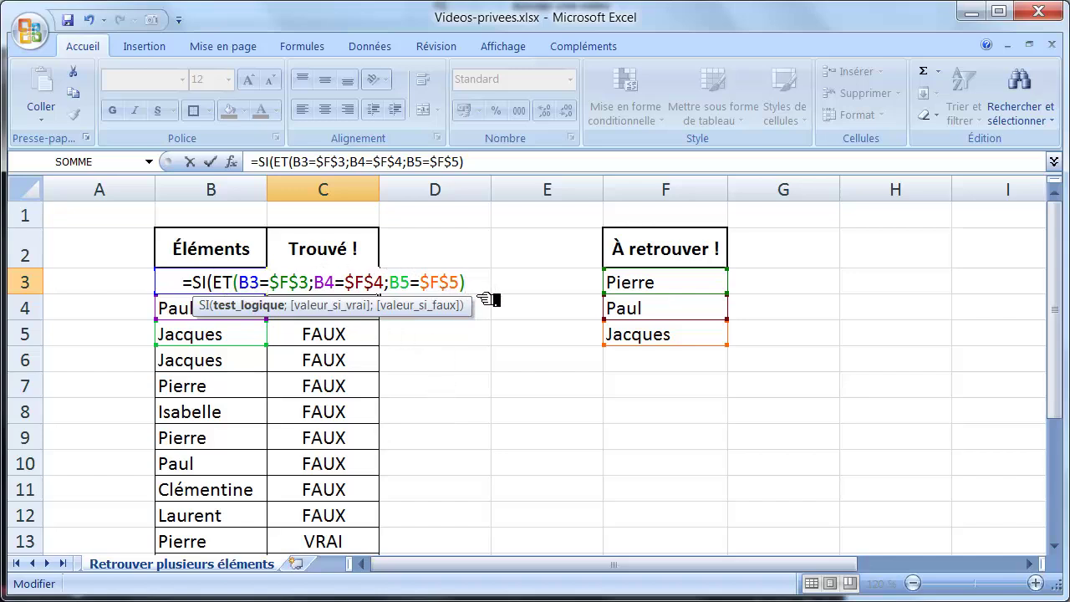
Complete the SI formula in C3 with "Ok" if true and "" if false, validate it, and copy it down the "Trouvé !" column.
text(;)
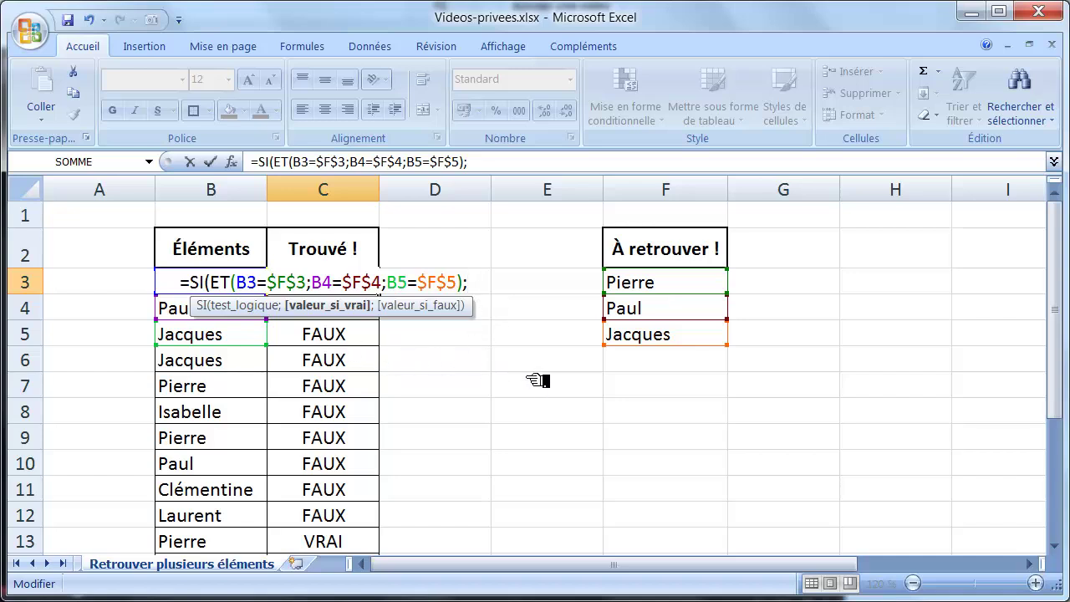
text("Ok")
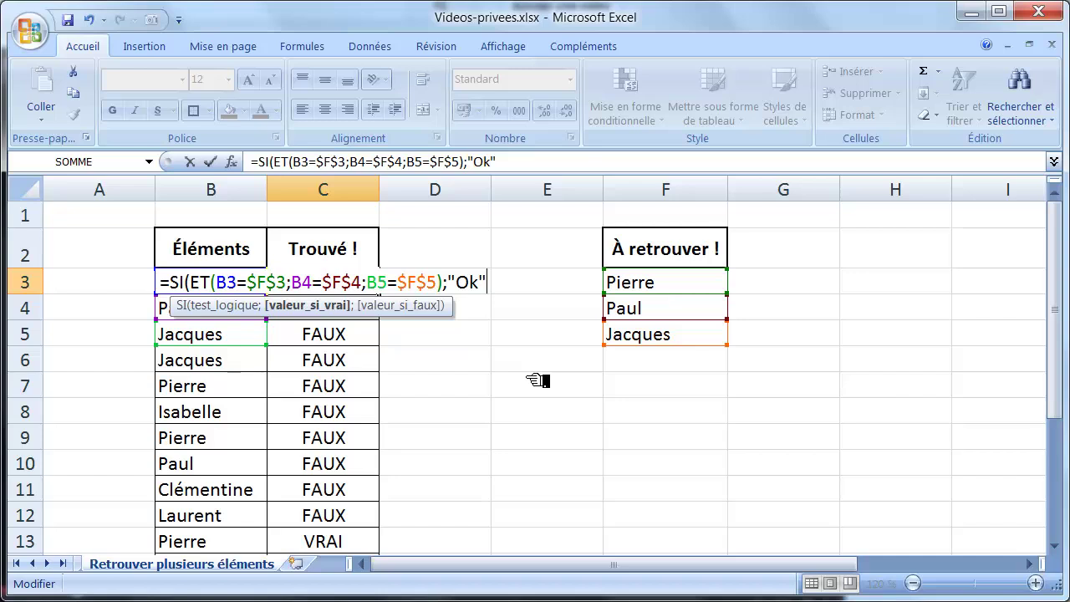
text(;)
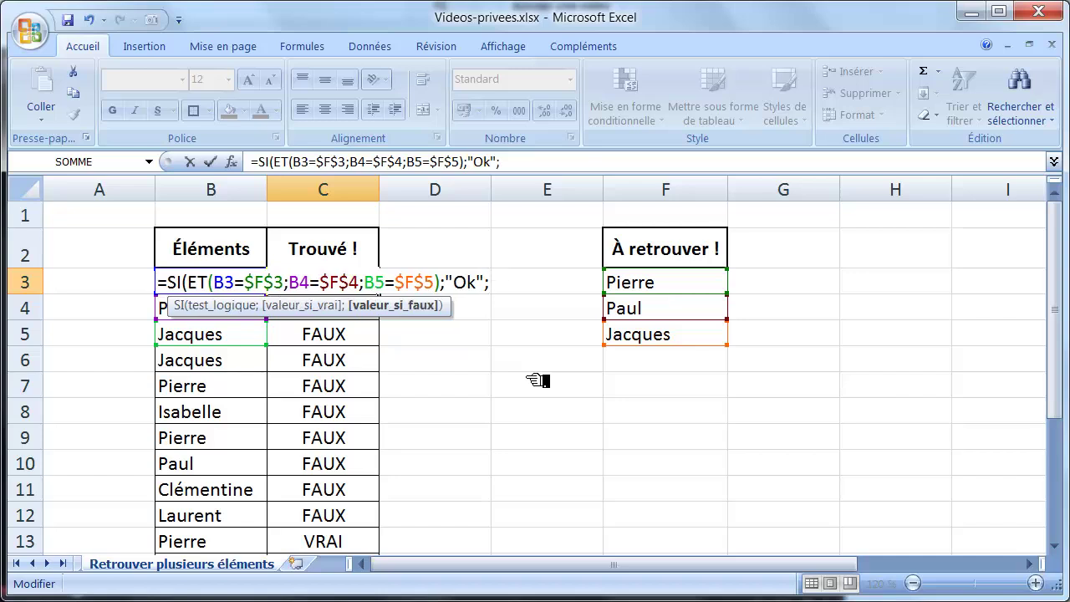
text("")
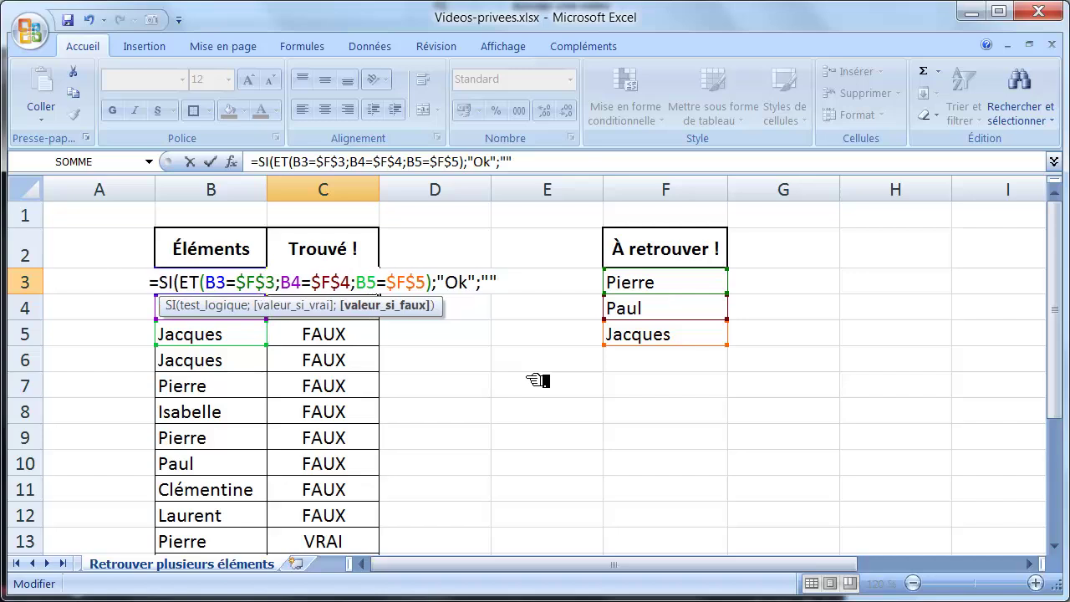
text())
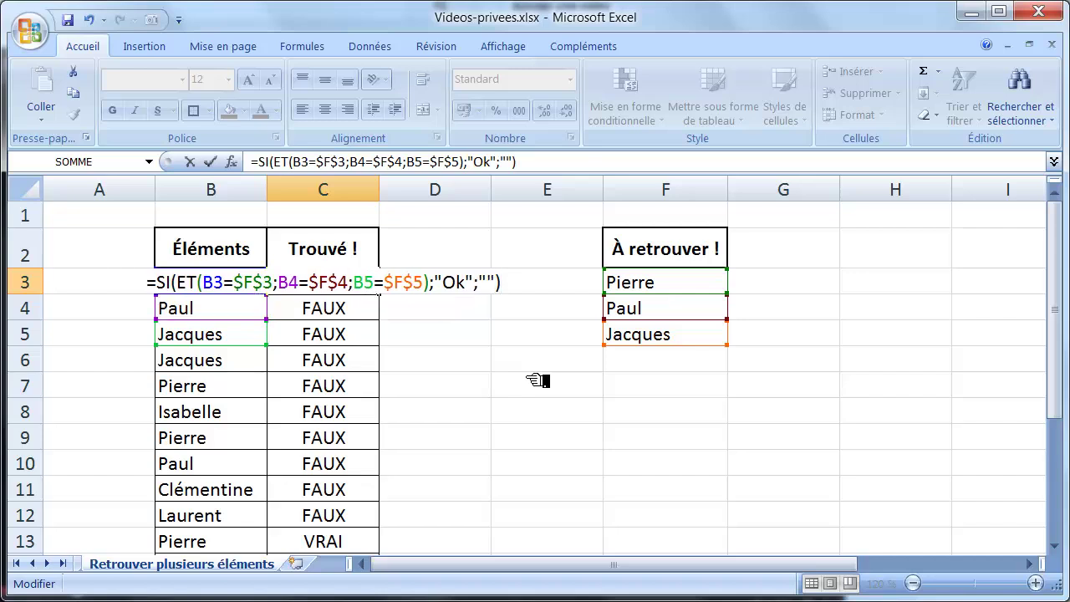
key(ctrl+Return)
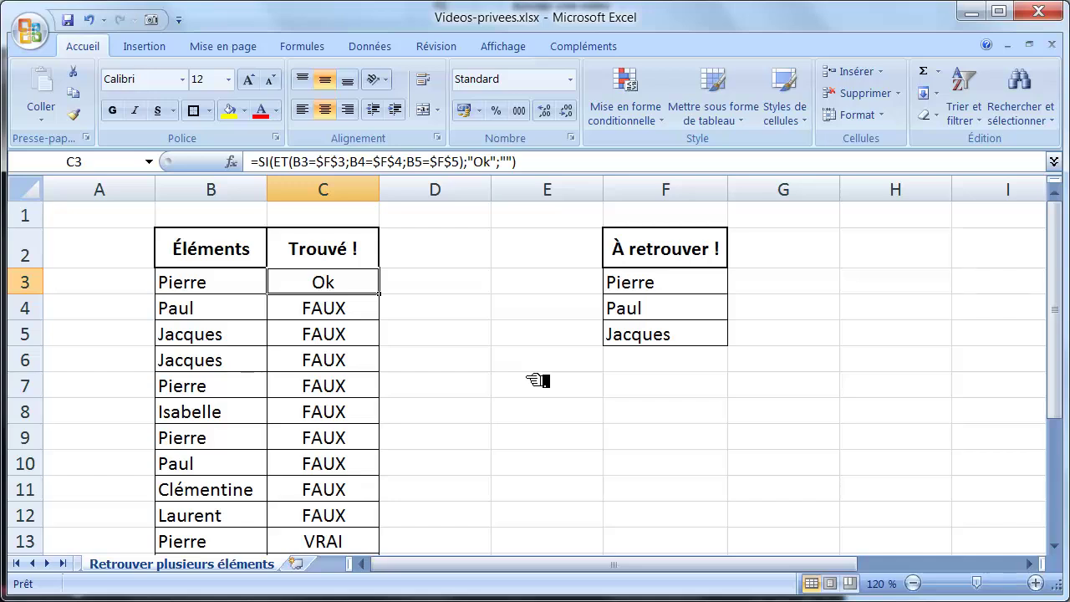
double_click(380, 296)
Examine the copied SI formulas in C9, C13 and C3 against the matching blocks of three names in column B.
click(350, 438)
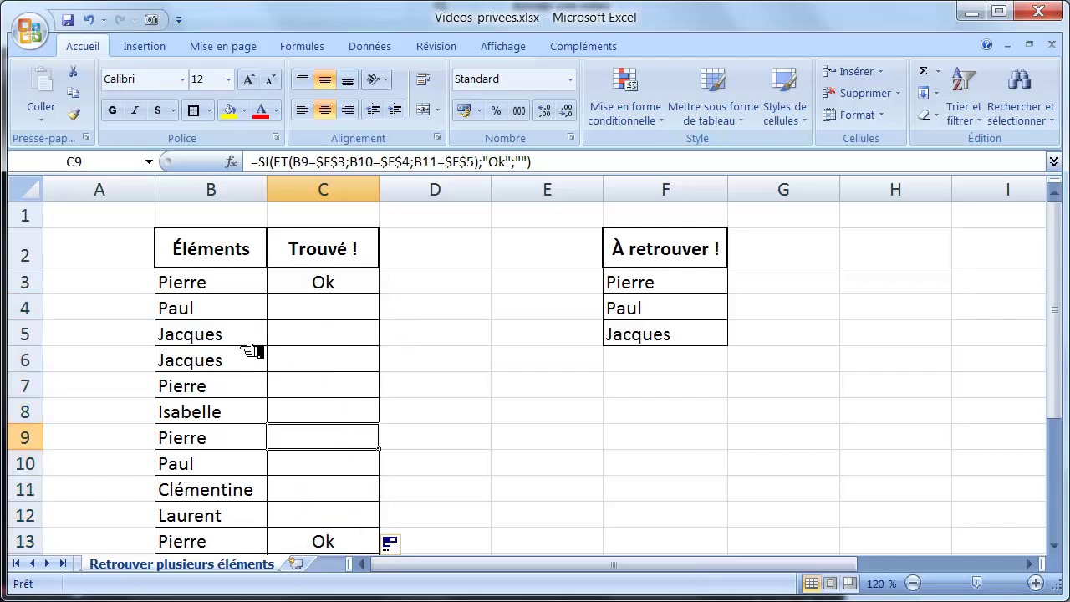
drag(245, 341, 248, 389)
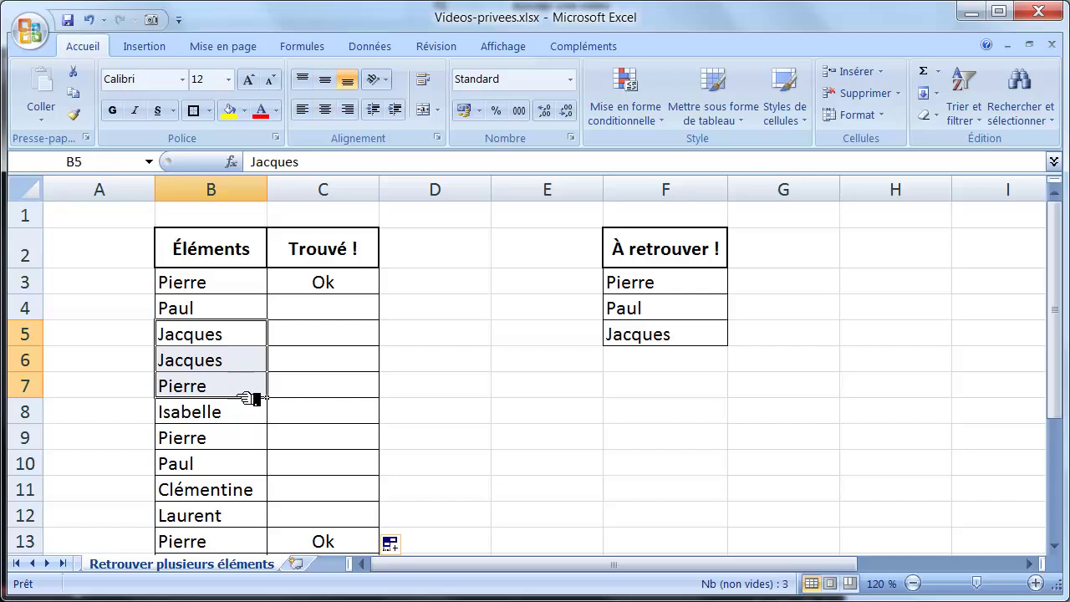
scroll(342, 425, down, 1)
click(358, 460)
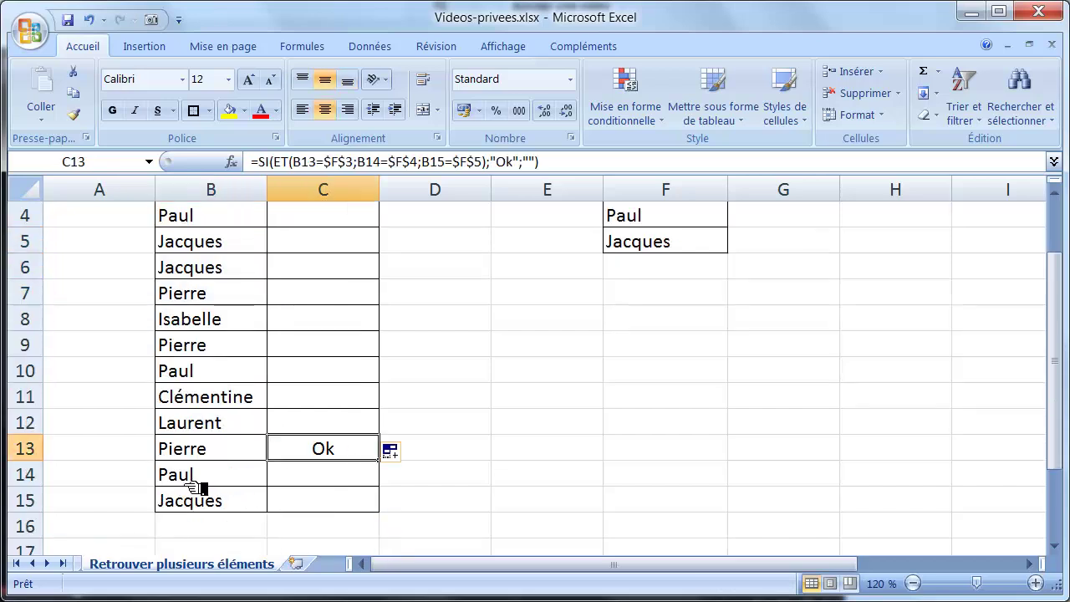
drag(210, 460, 216, 510)
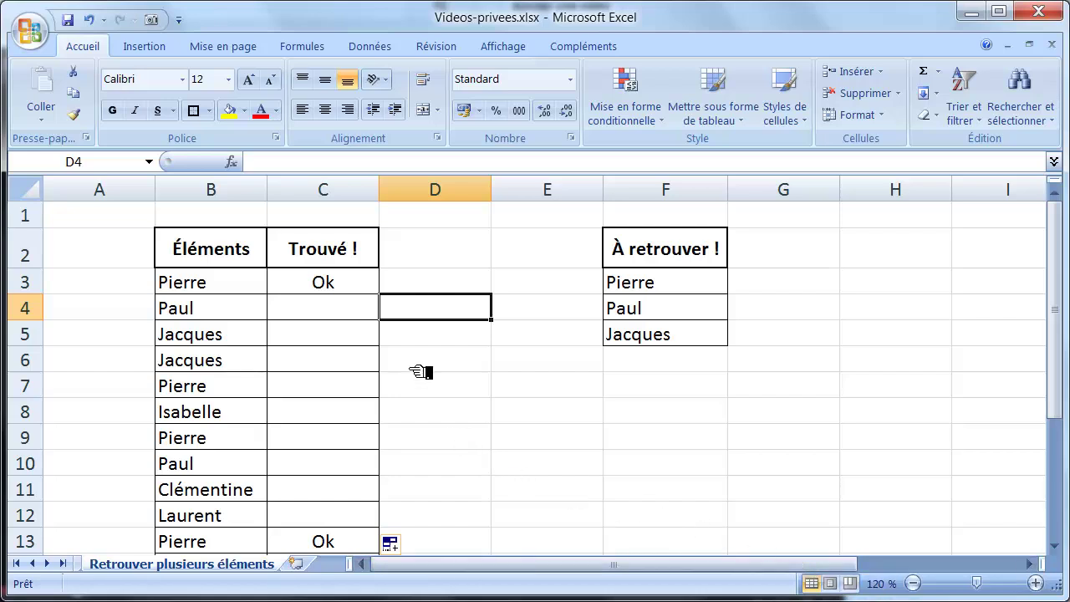
click(364, 290)
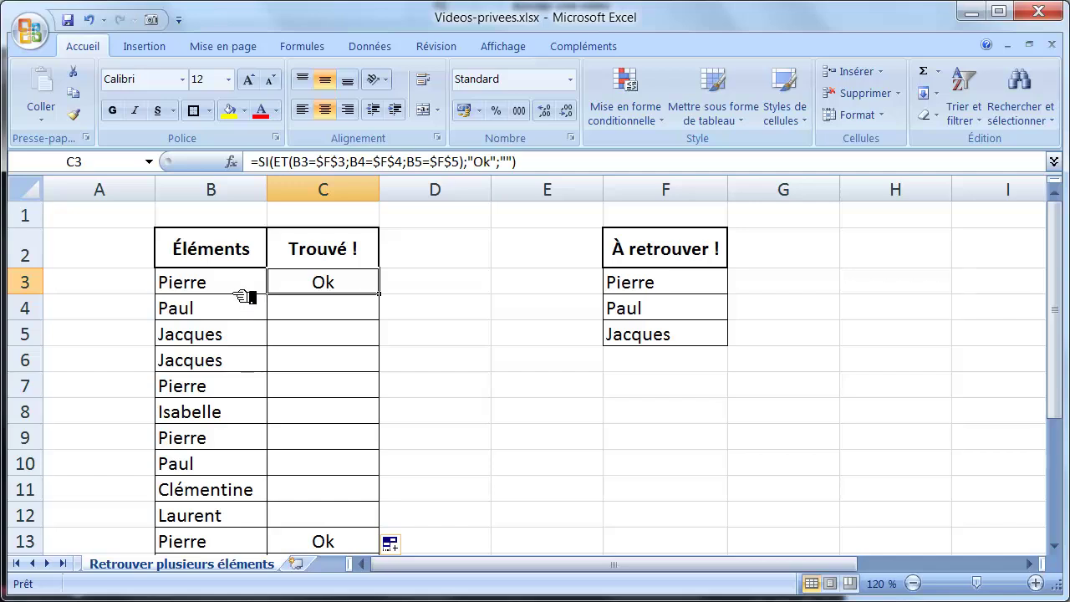
drag(243, 284, 237, 349)
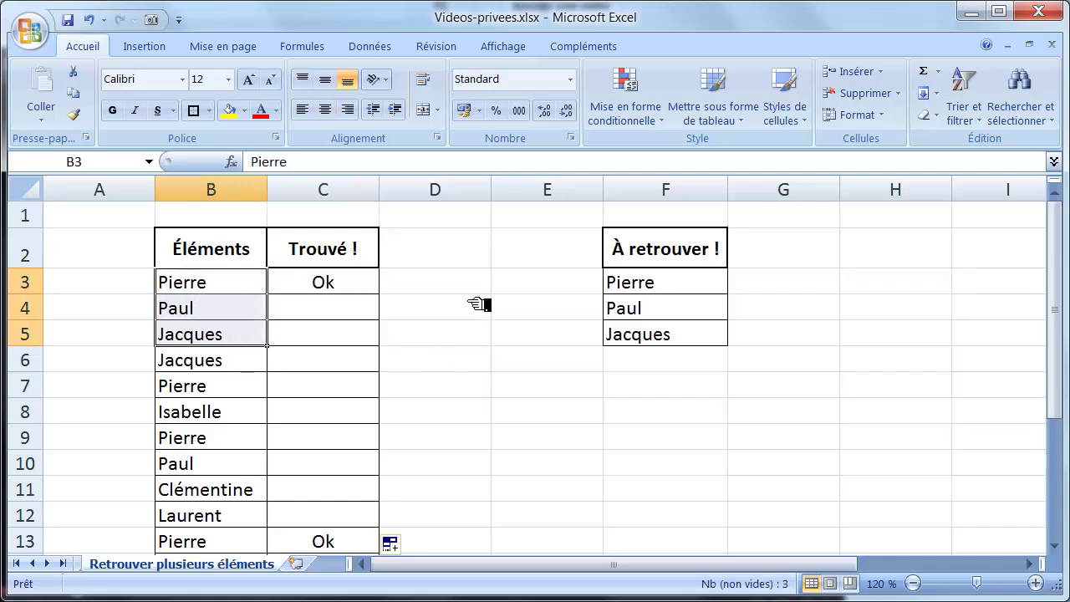
Begin an ET formula in D3 with the range B3:B5, moving the function tooltip clear of the cells in F4.
click(478, 293)
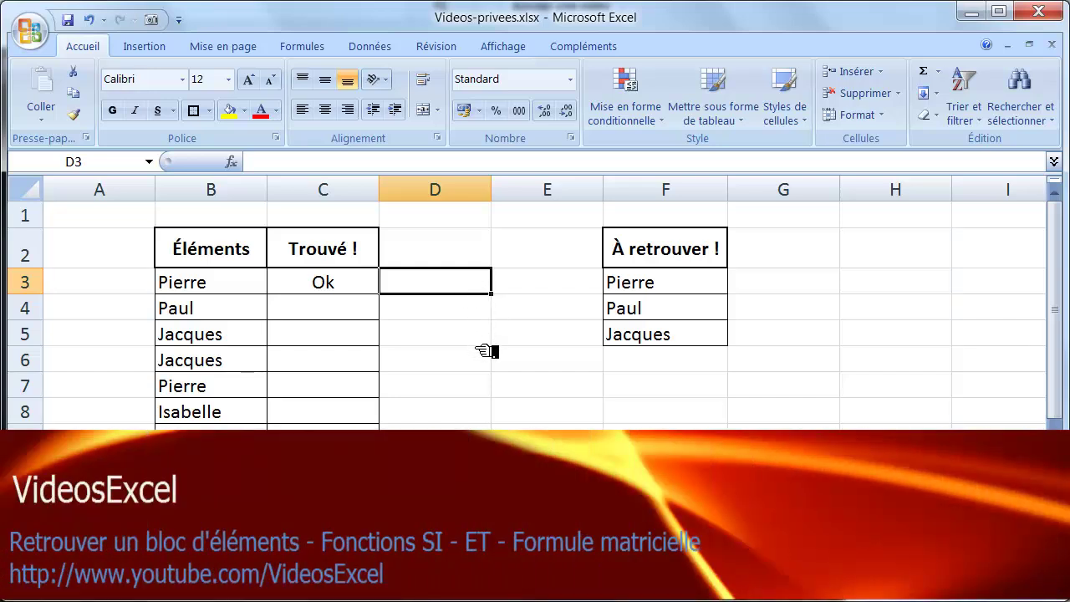
text(=)
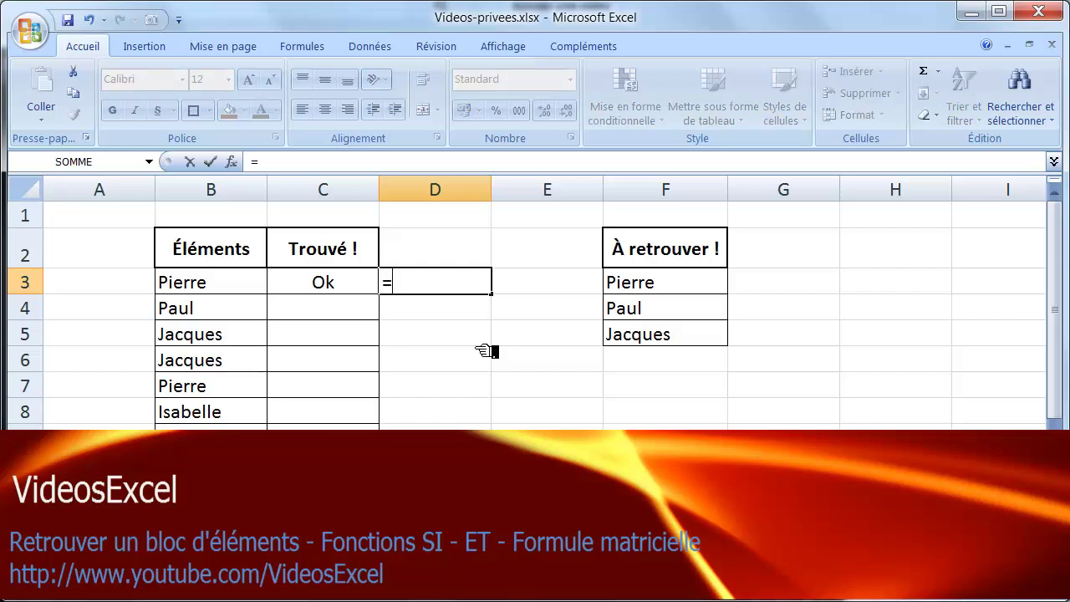
text(et)
key(Tab)
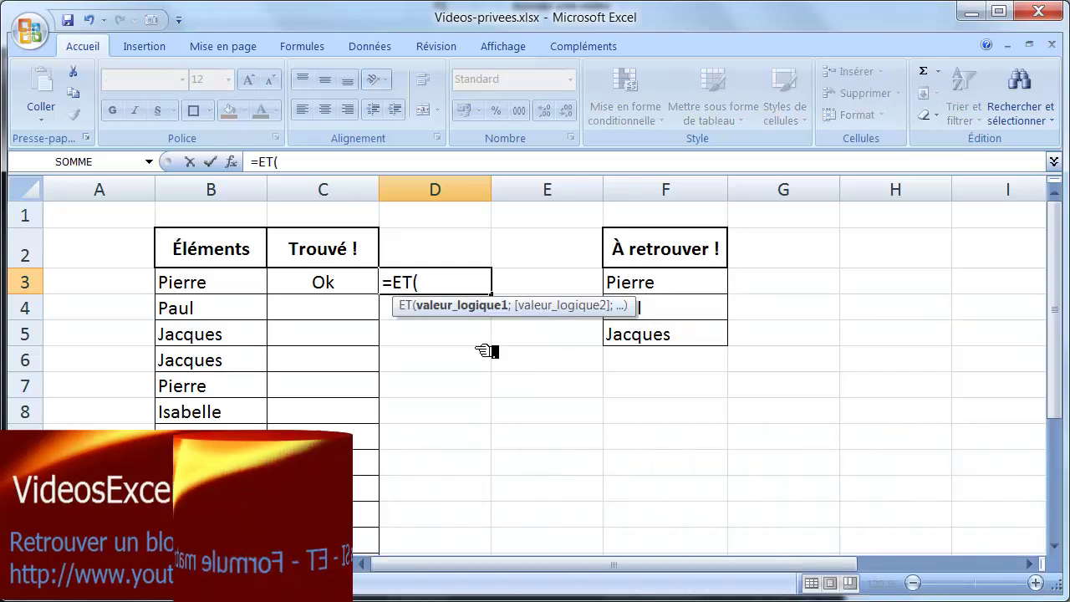
drag(248, 289, 234, 343)
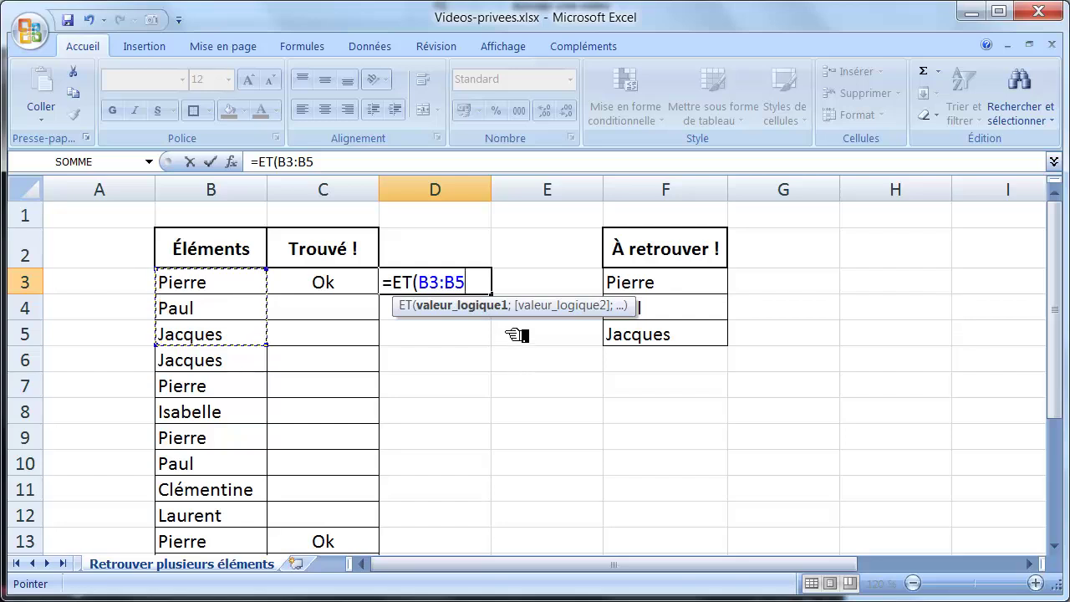
drag(513, 309, 499, 349)
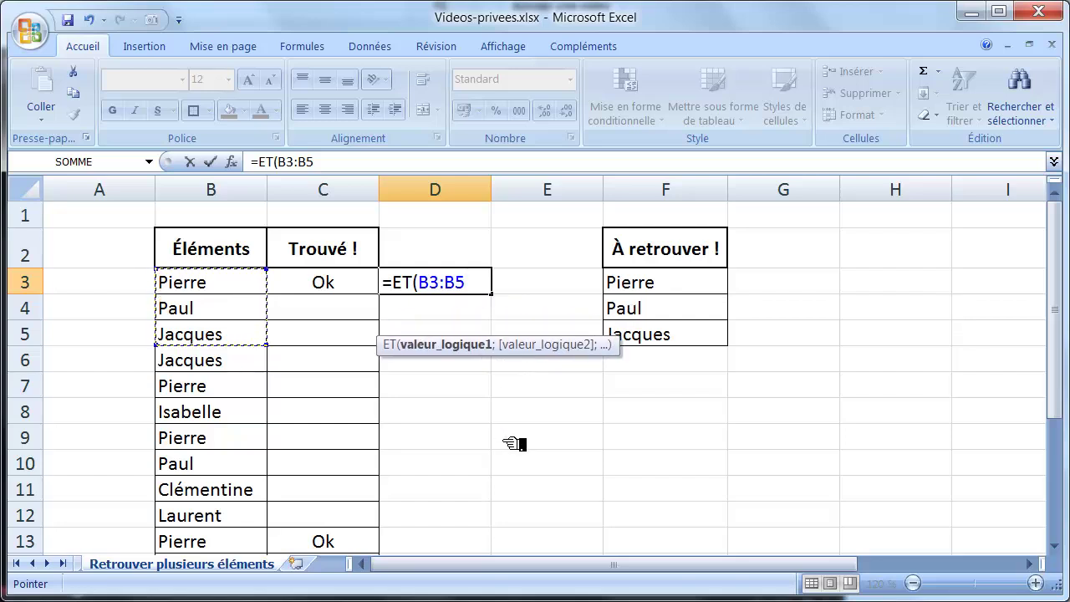
Compare the range with the absolute range $F$3:$F$5, close the ET function and validate D3 as an array formula.
text(=)
click(669, 289)
drag(674, 309, 678, 346)
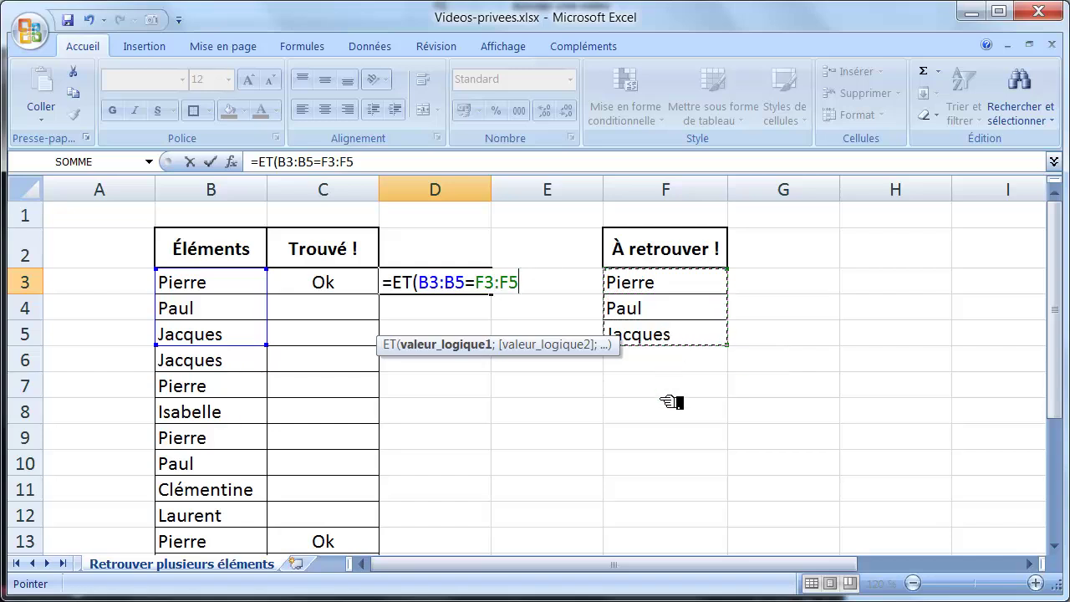
key(F4)
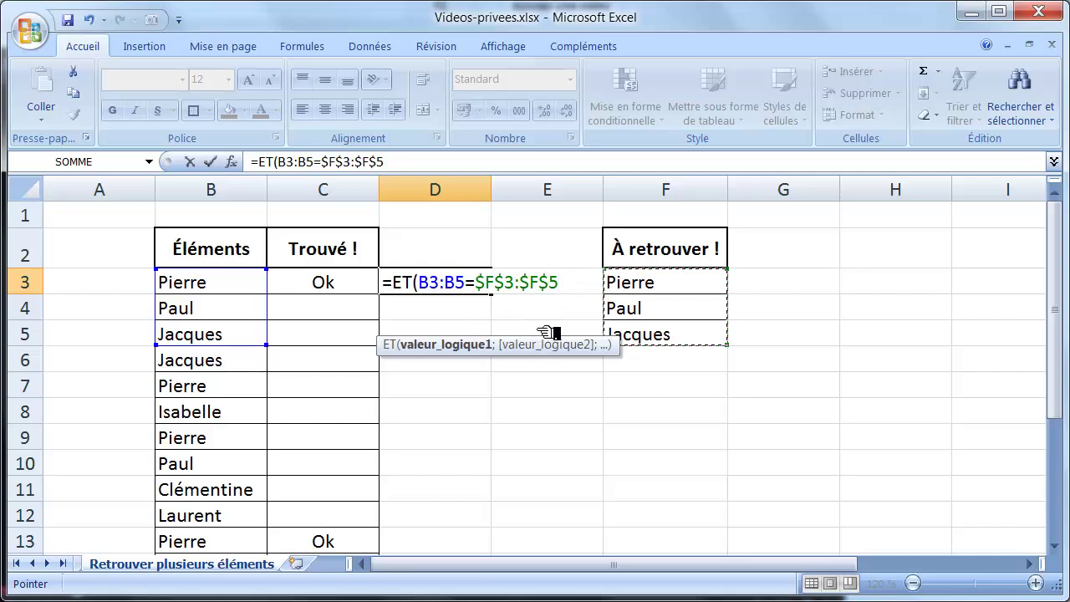
text())
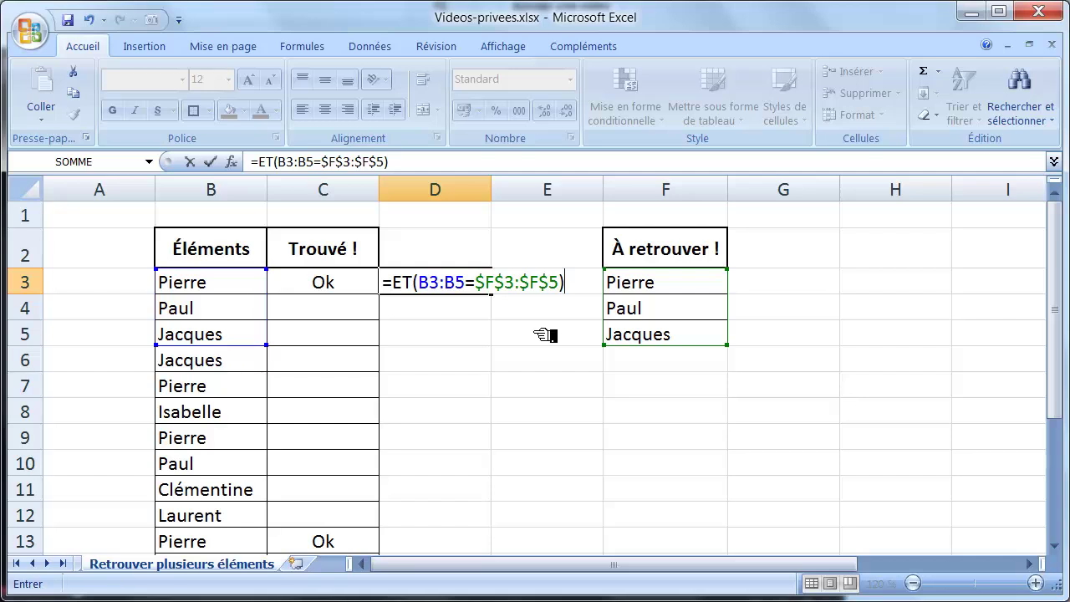
key(ctrl+shift+Return)
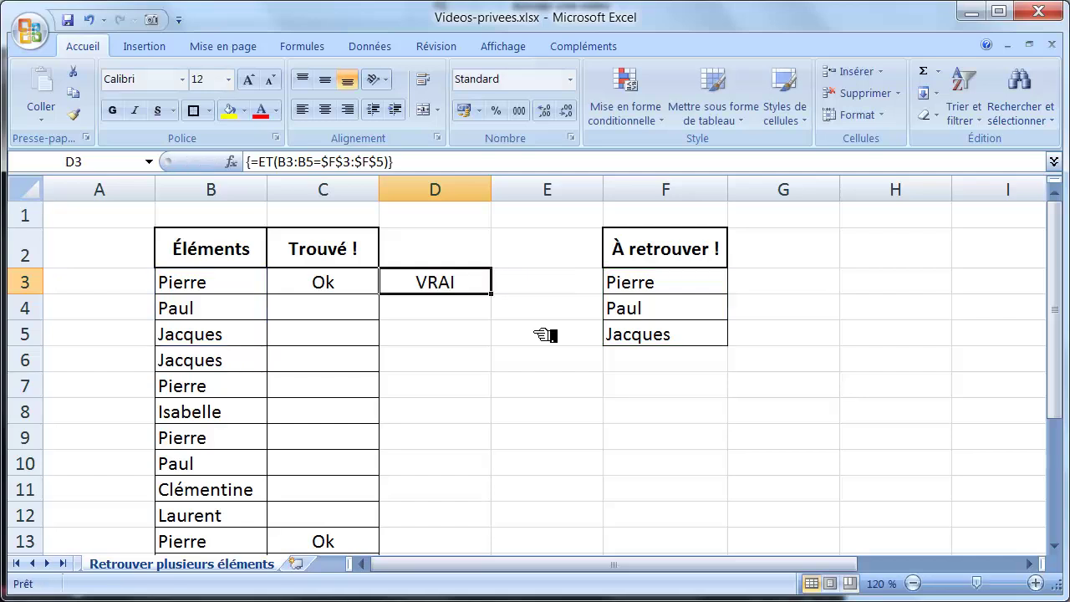
Try validating the ET formula in D3 as an ordinary formula and copying it down to D8, and undo the copy.
key(F2)
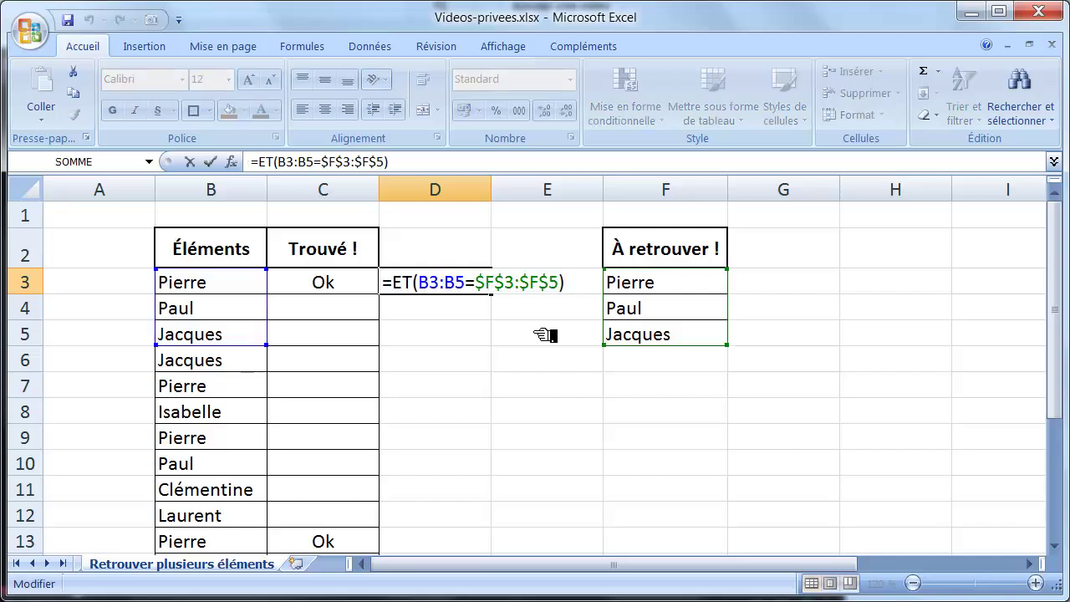
key(Return)
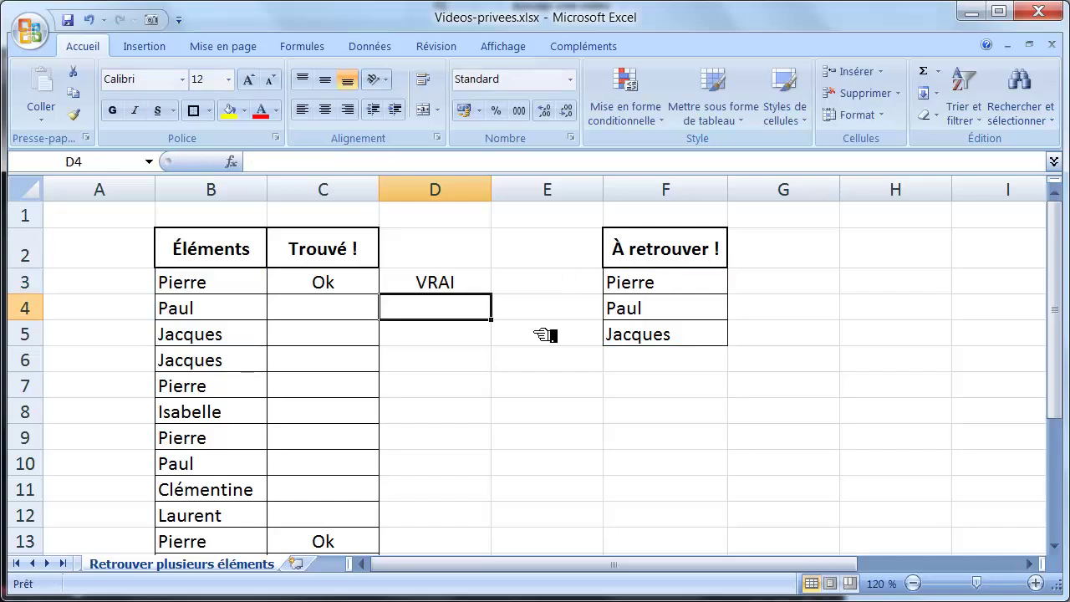
click(485, 288)
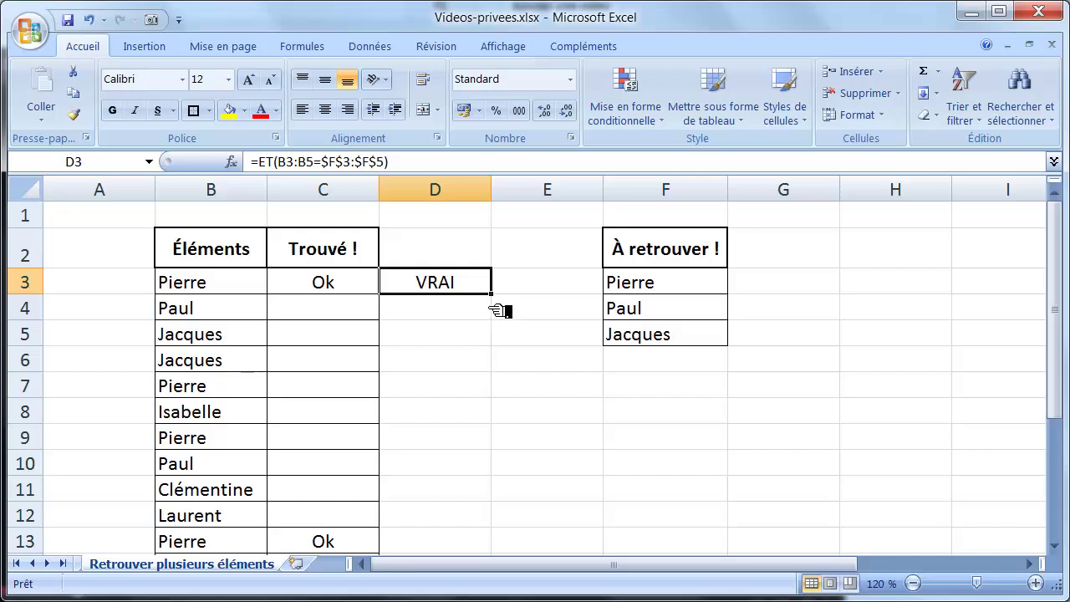
drag(492, 294, 485, 423)
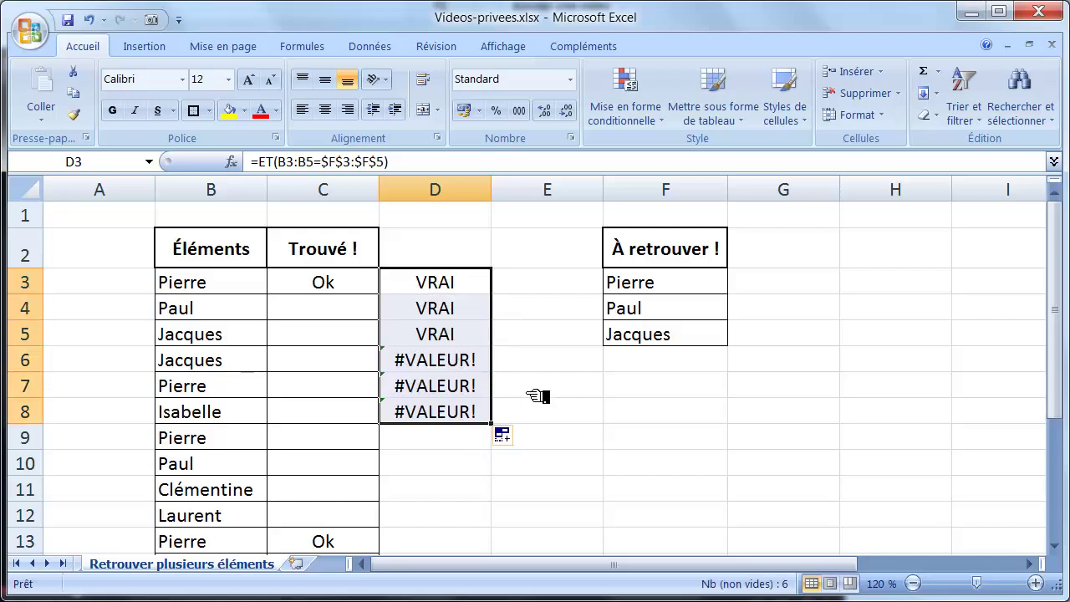
key(ctrl+z)
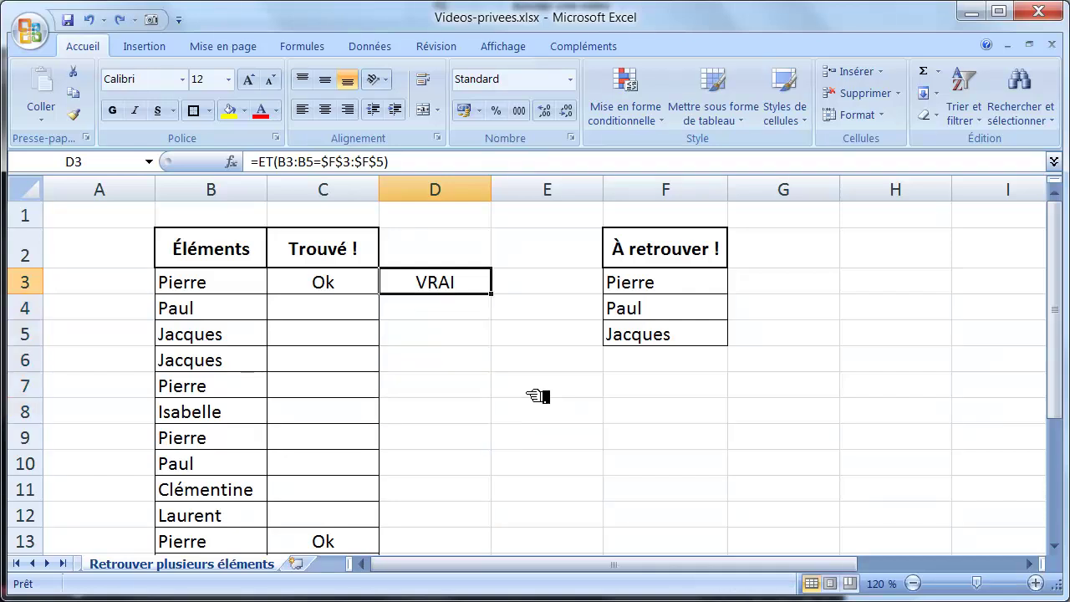
Validate the ET formula in D3 as an array formula again, copy it down to D15 and check the copy in D9.
key(F2)
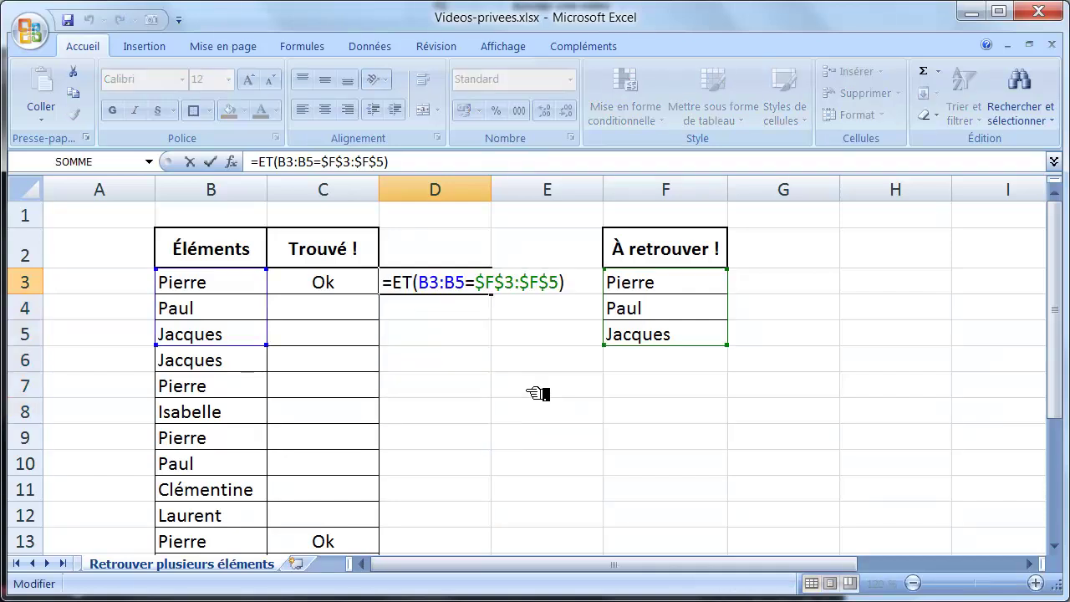
key(ctrl+shift+Return)
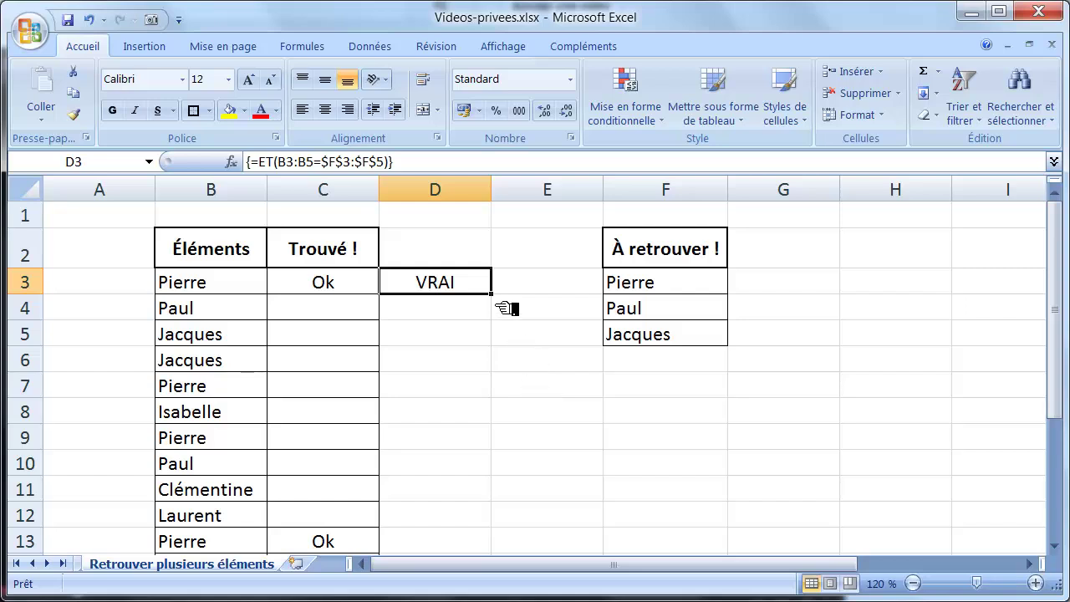
drag(500, 308, 464, 523)
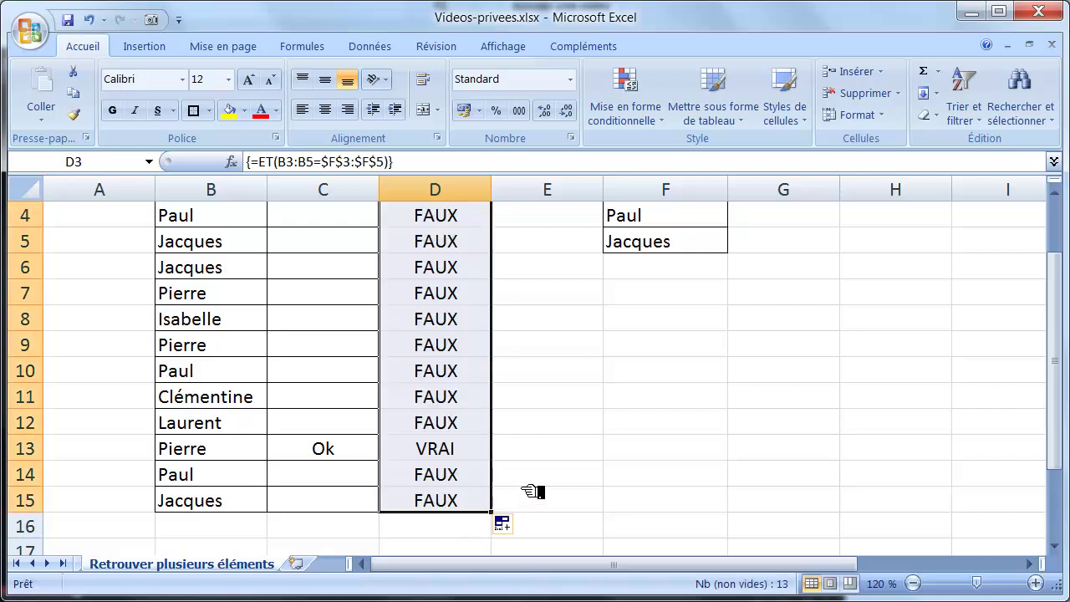
scroll(511, 468, up, 1)
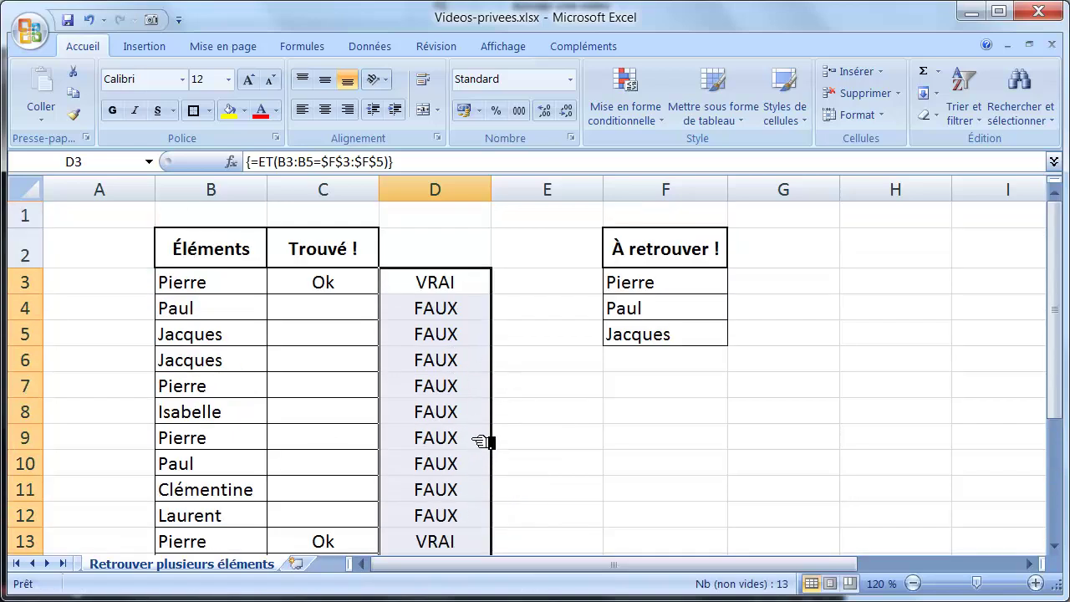
click(478, 439)
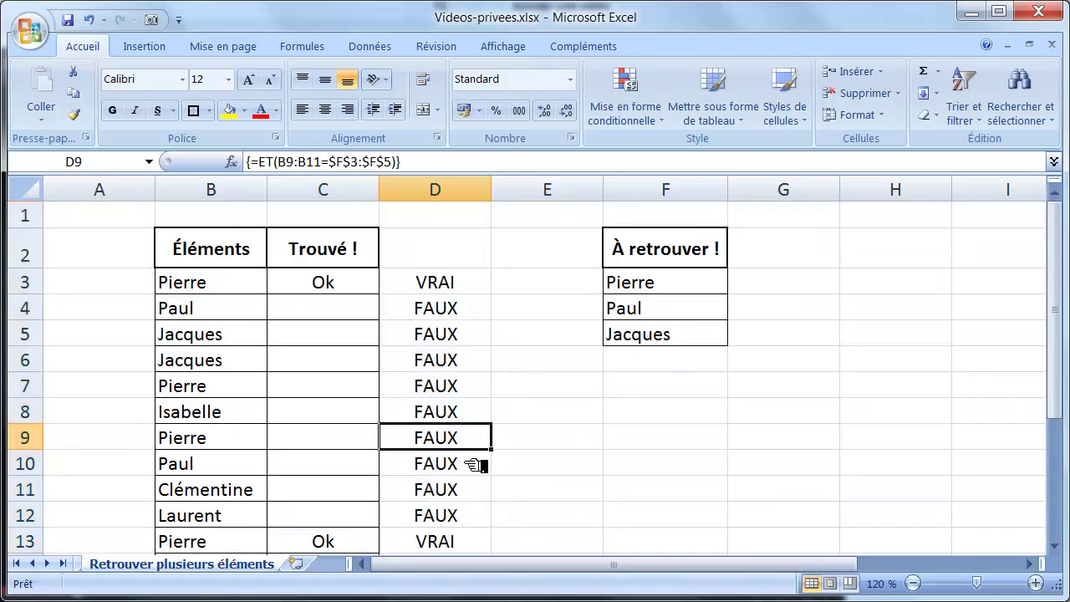
Wrap the ET test in D3 in an SI function returning "Ok" if true and "" otherwise, and validate it as an array formula.
double_click(474, 289)
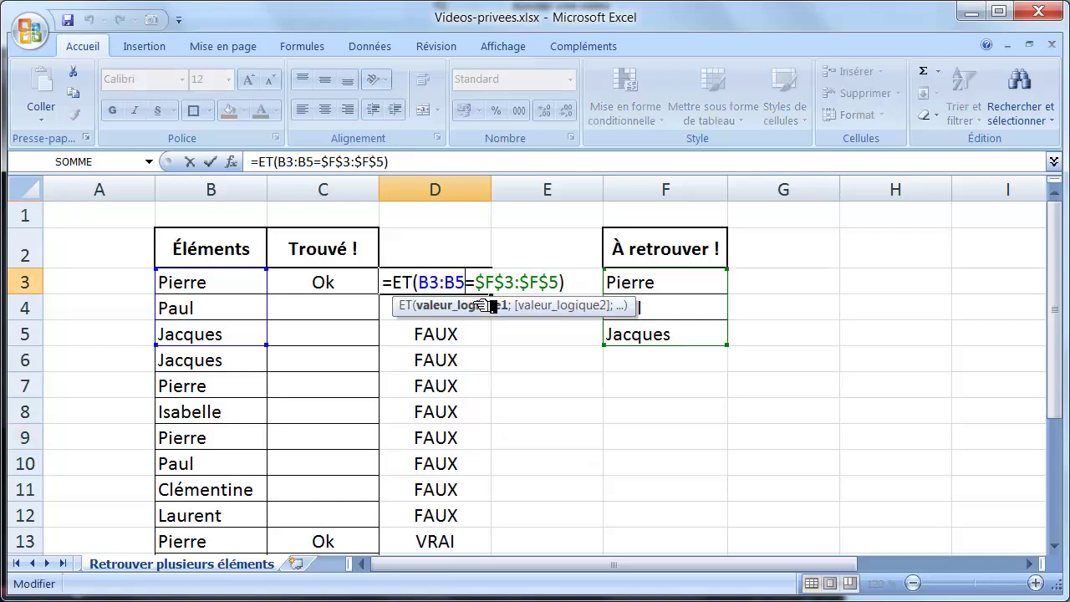
click(394, 286)
text(SI()
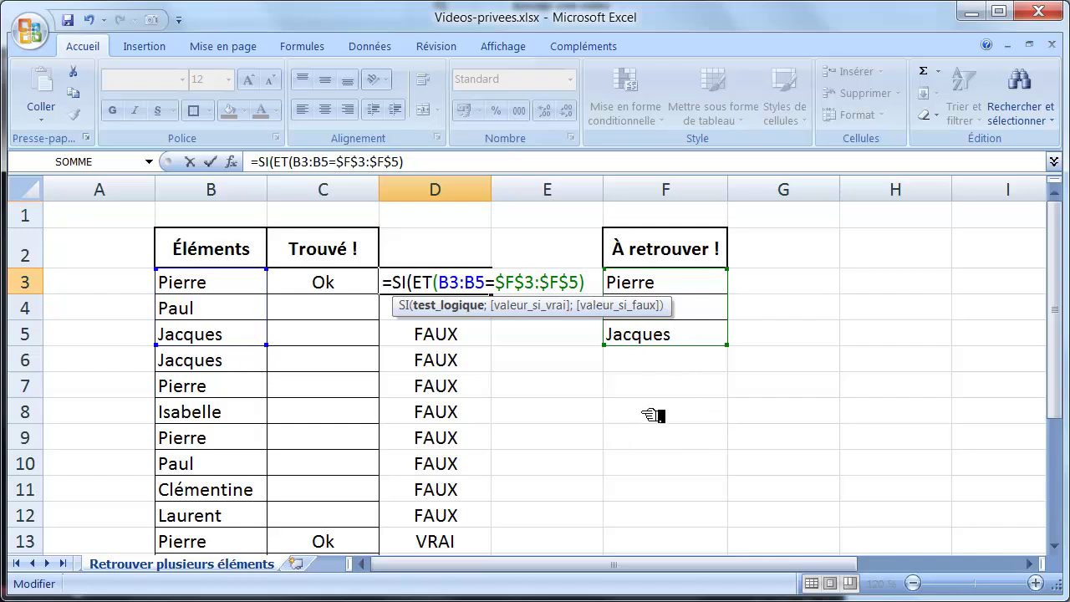
text(;")
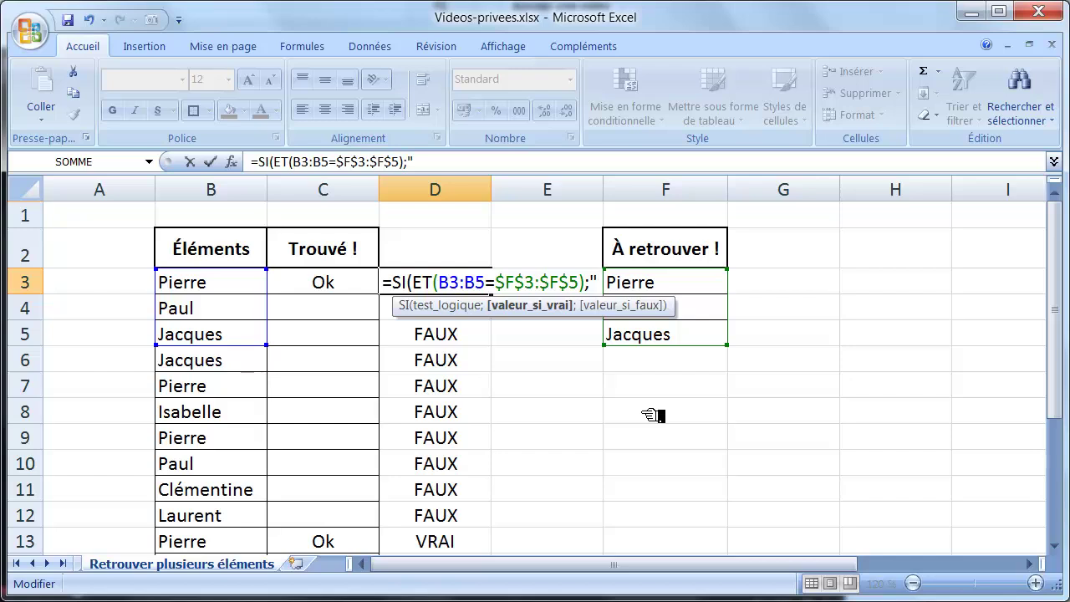
text(Ok")
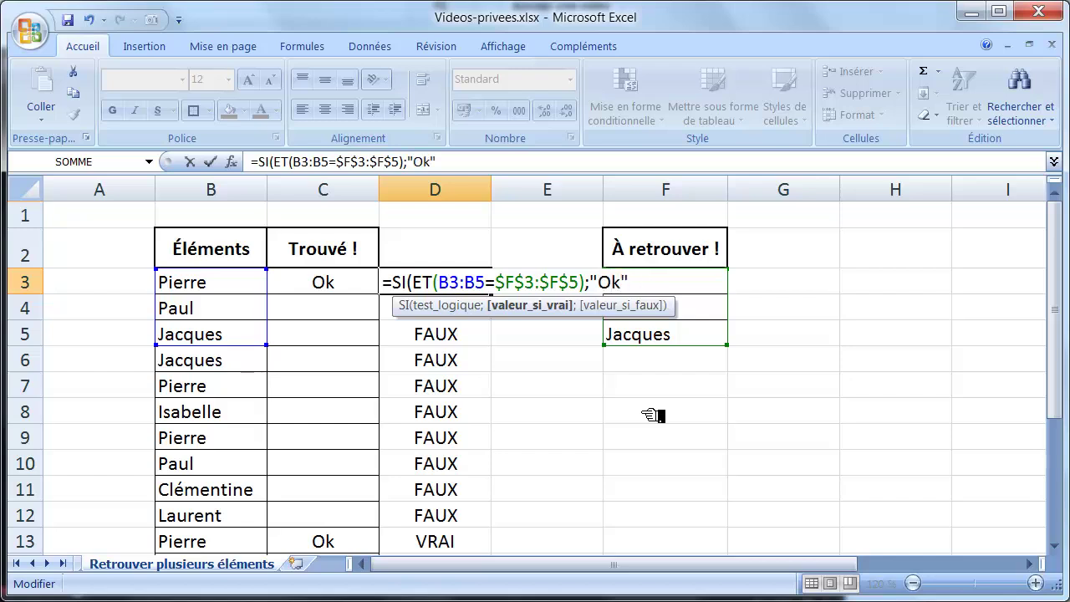
text(;)
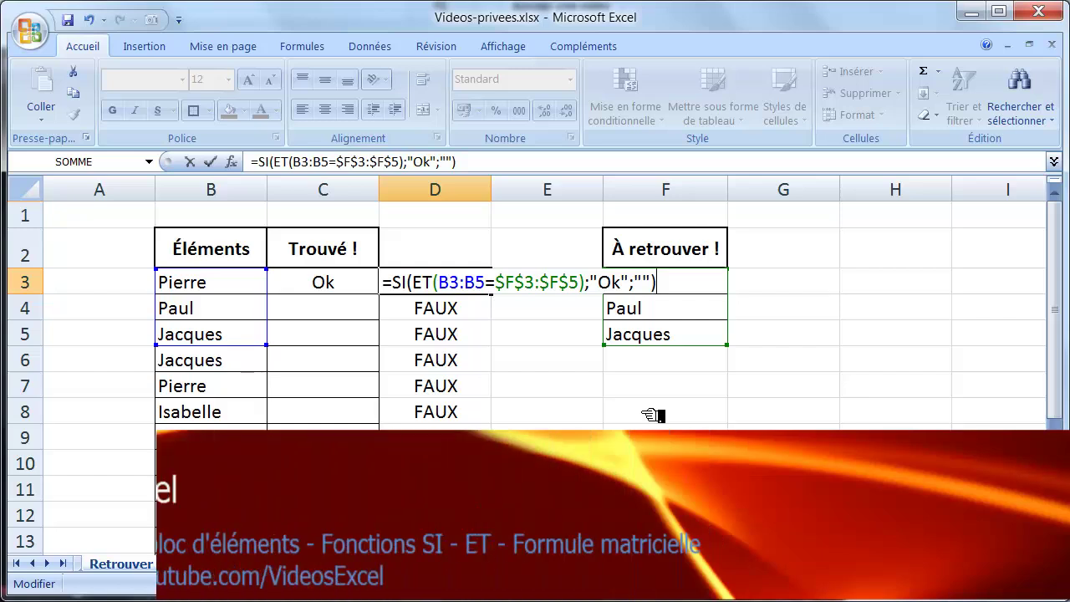
key(ctrl+shift+Return)
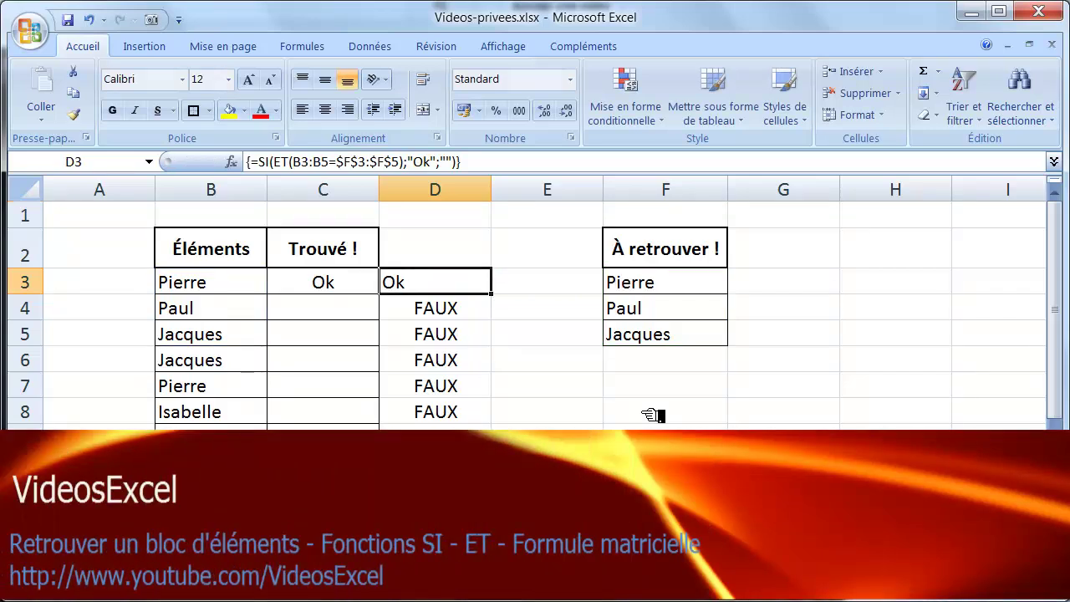
Copy the D3 array formula down to D15 and centre the cells D3:D15 horizontally and vertically.
double_click(493, 300)
scroll(497, 362, down, 3)
scroll(497, 363, up, 2)
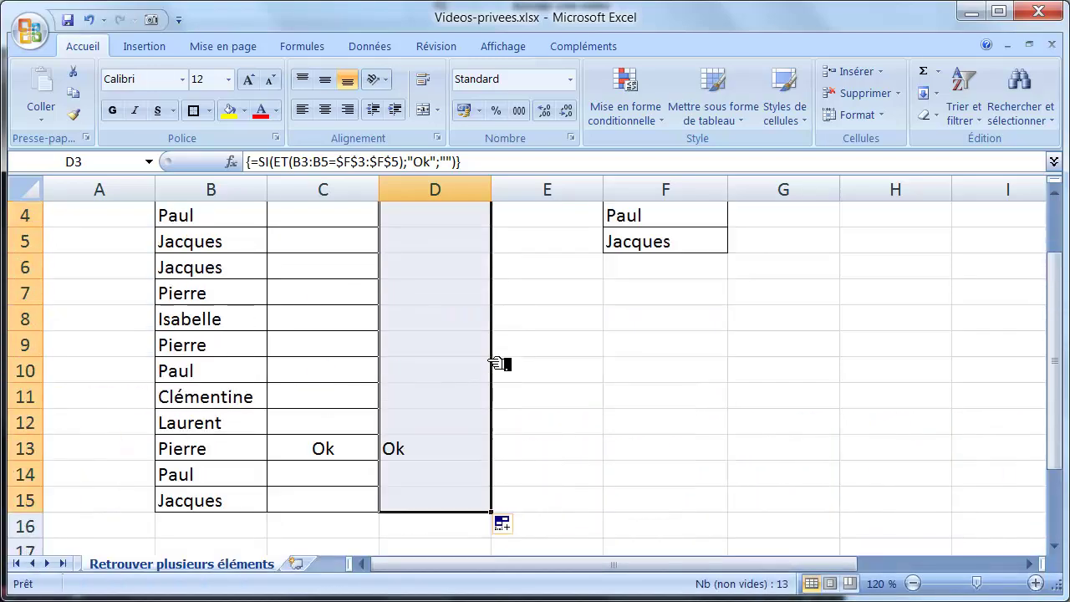
scroll(497, 363, up, 1)
click(325, 110)
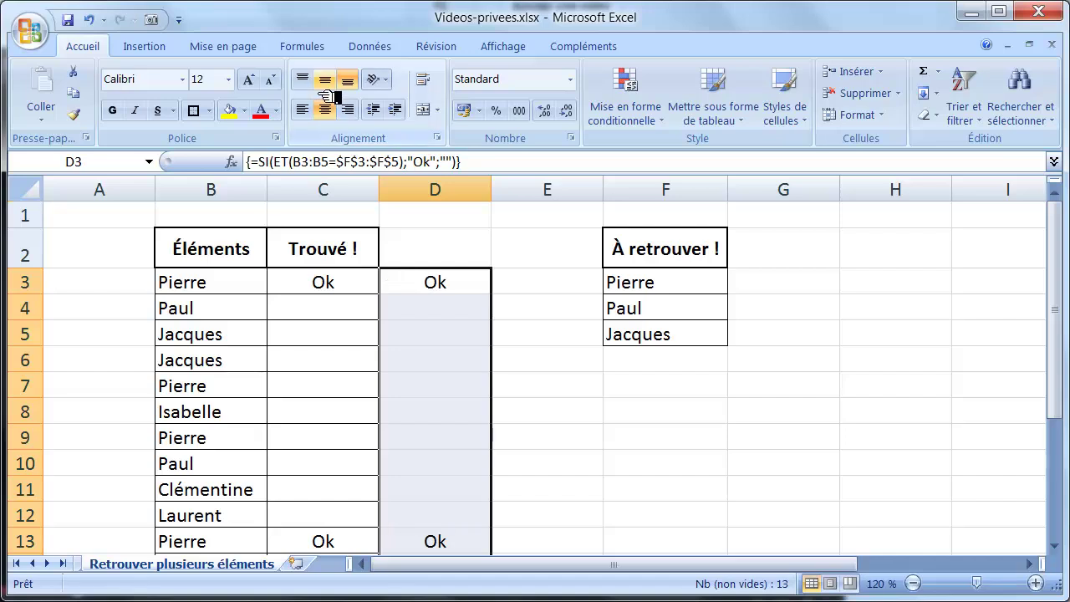
click(477, 290)
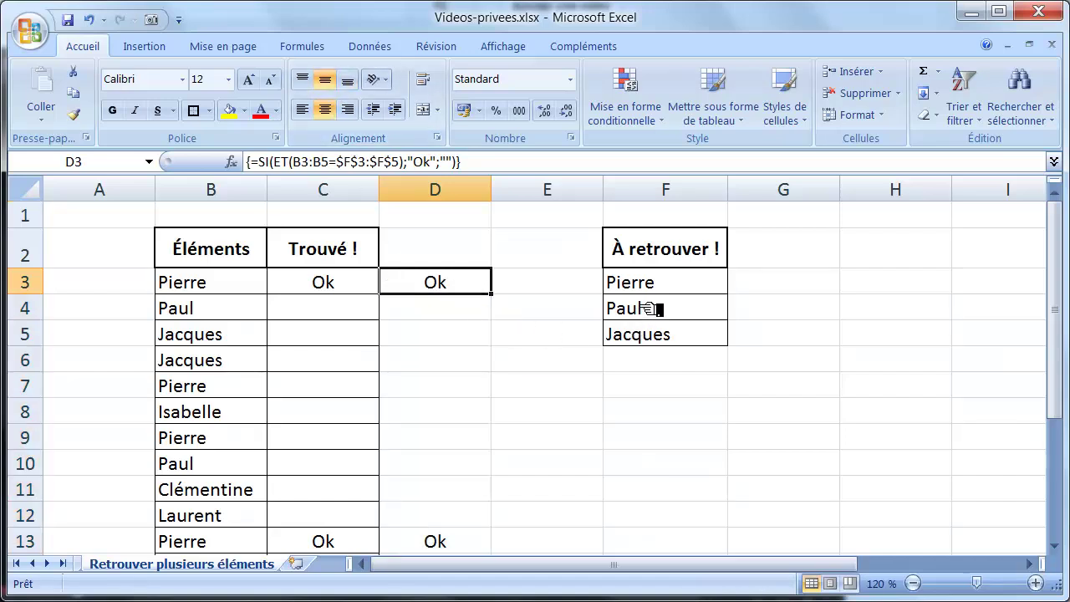
Compare the searched block F3:F5 with the list blocks B3:B5 and B13:B15, and review the formulas in columns C and D.
drag(691, 288, 686, 336)
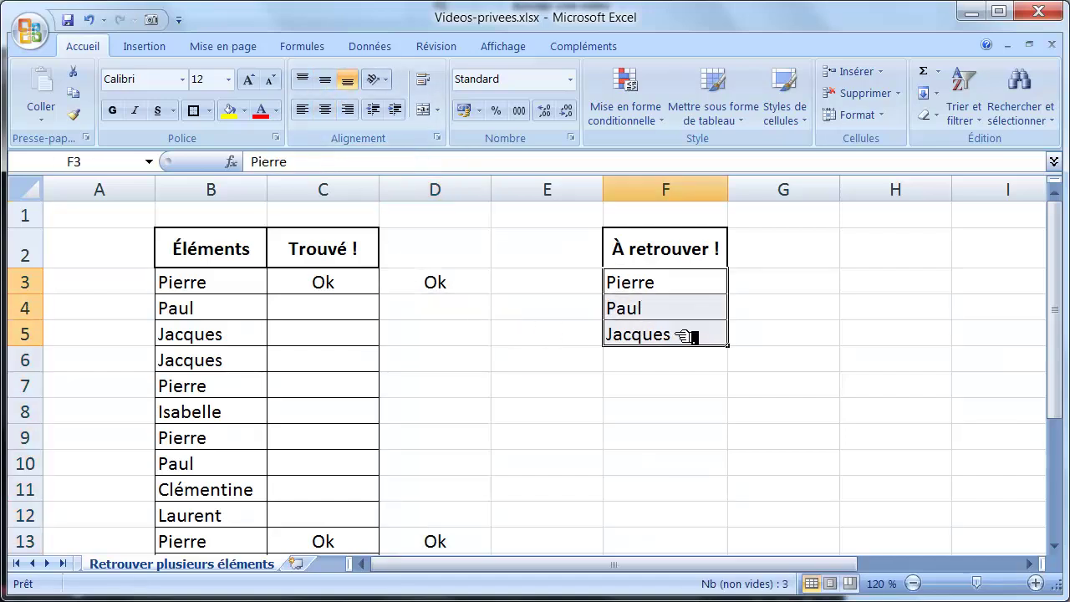
drag(694, 289, 698, 342)
drag(693, 292, 688, 341)
drag(194, 284, 224, 343)
click(322, 288)
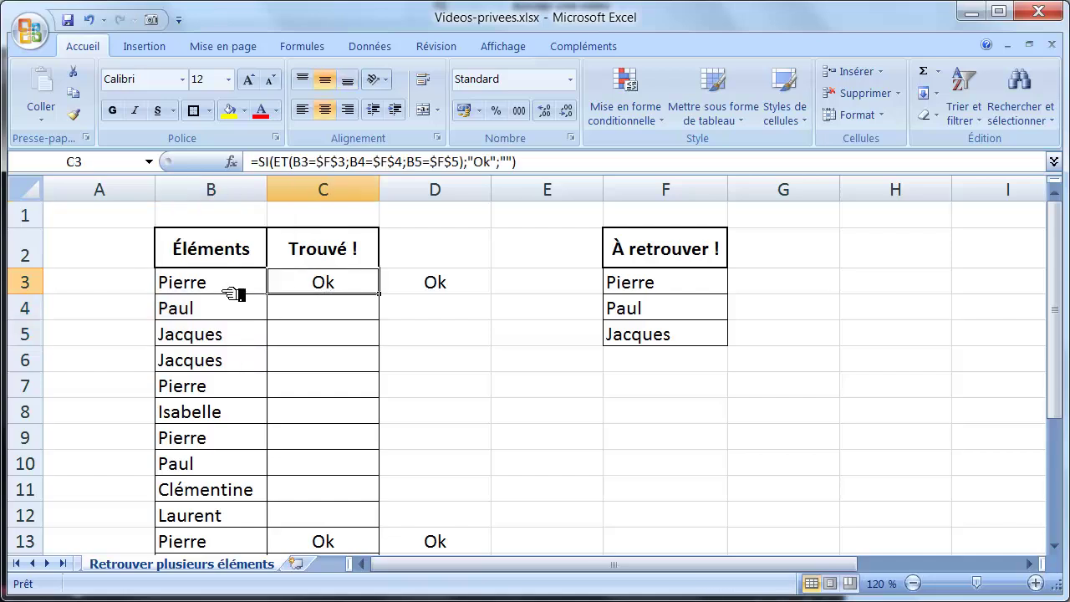
click(234, 288)
scroll(535, 385, down, 2)
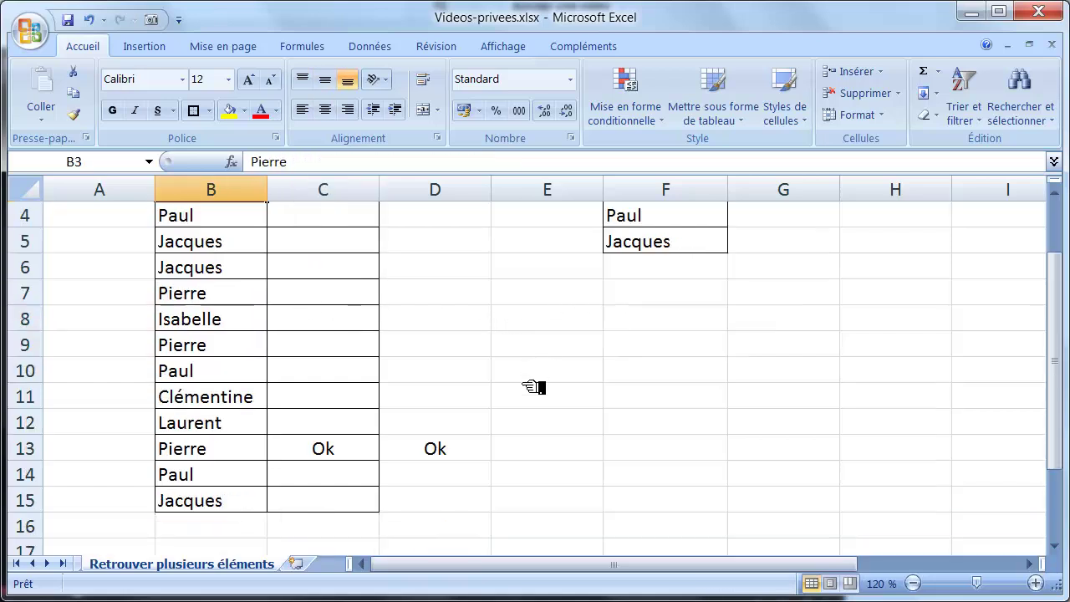
click(326, 378)
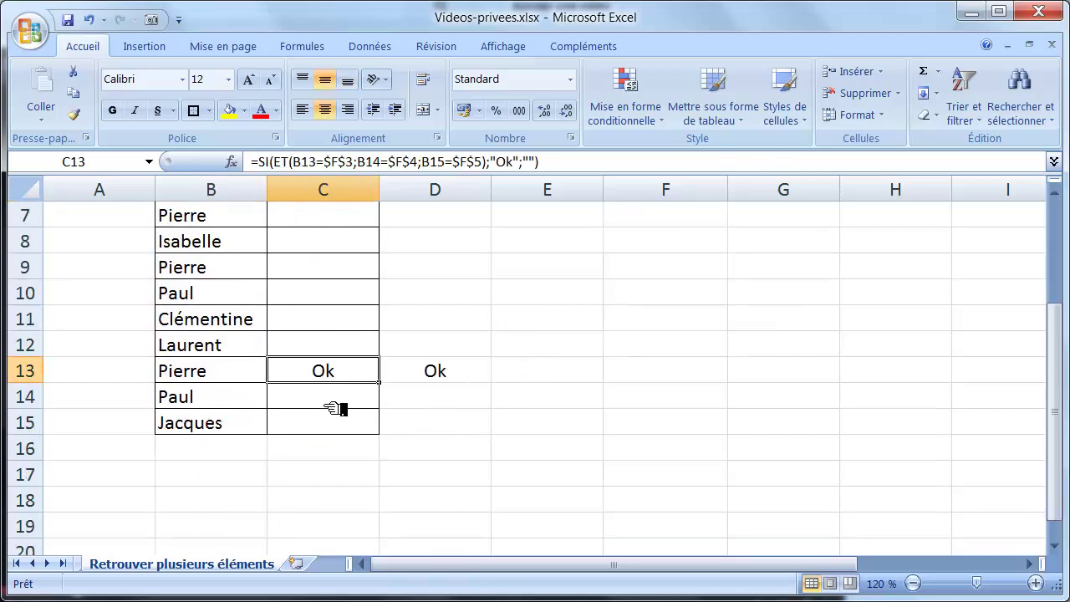
drag(204, 381, 221, 431)
click(351, 376)
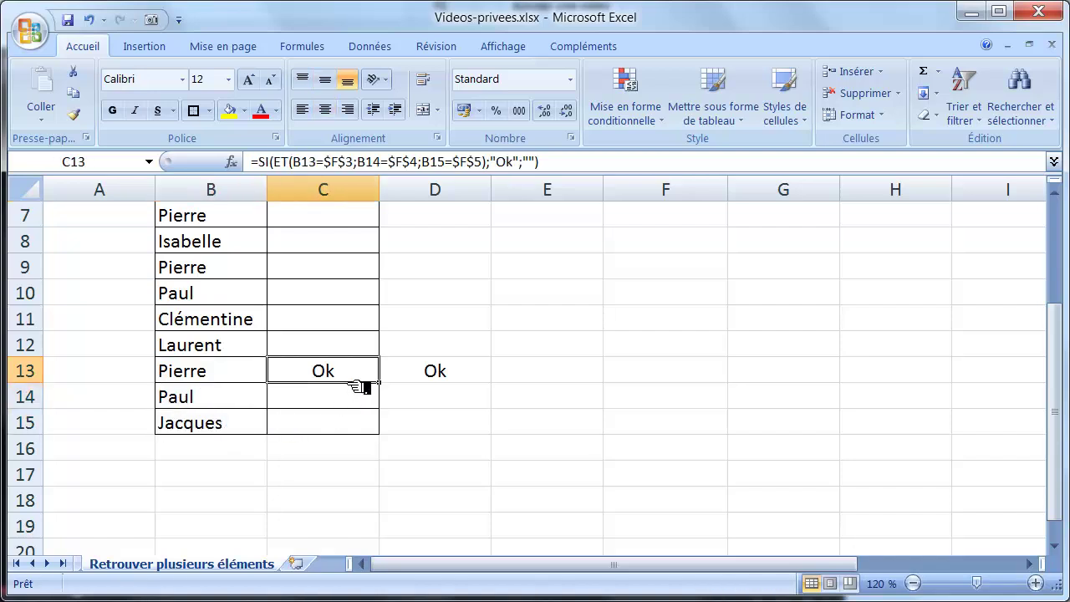
click(441, 378)
scroll(587, 449, up, 2)
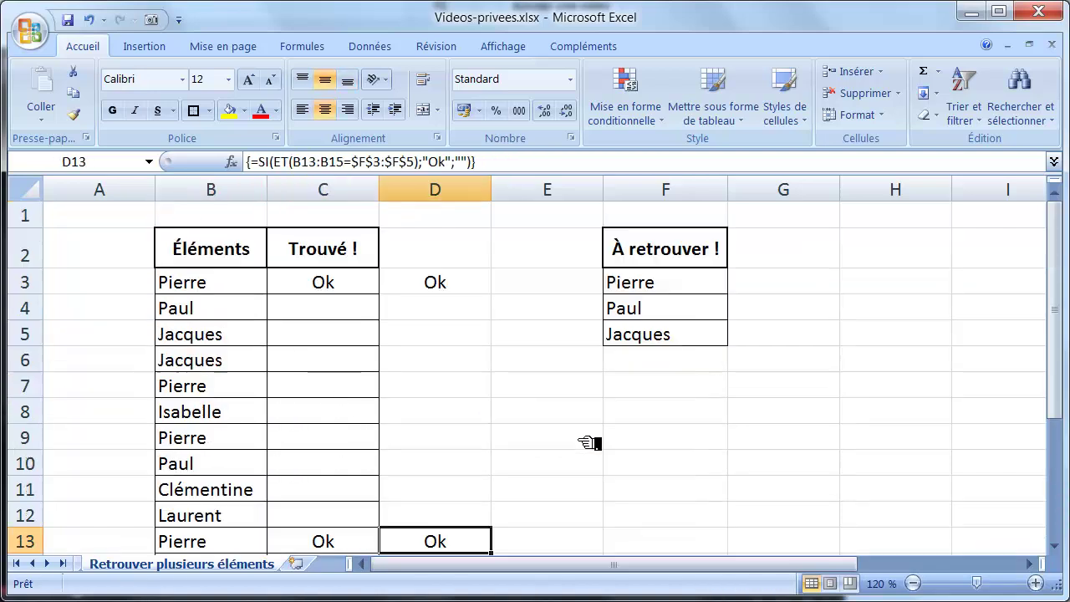
click(437, 343)
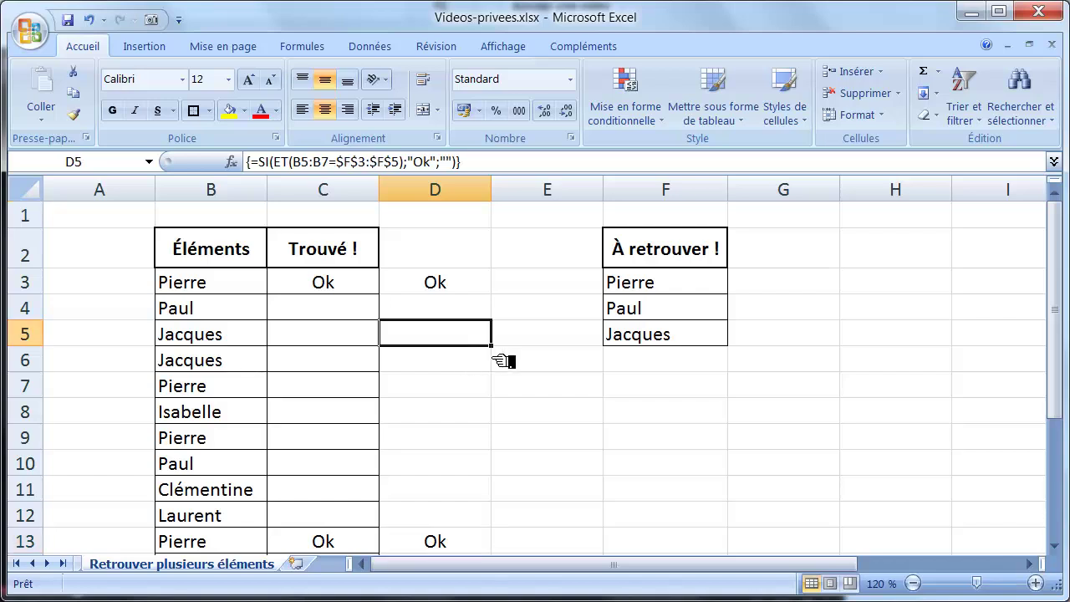